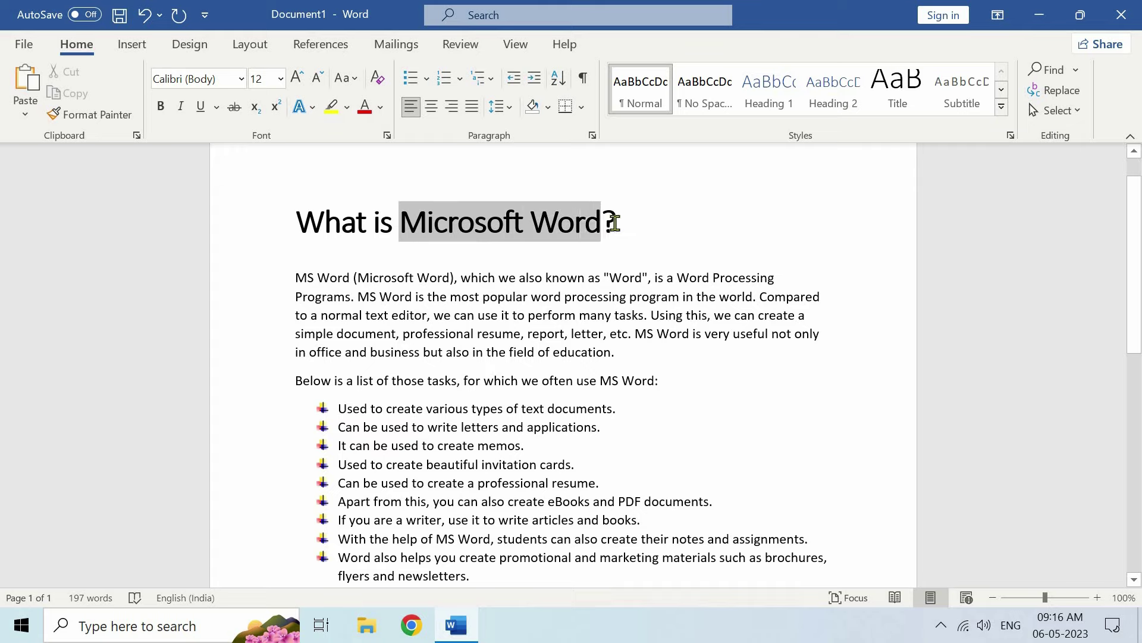
- Look through the available command sets from Insert to View and return to the Home commands
{"action": "left_click", "coordinate": [632, 349]}
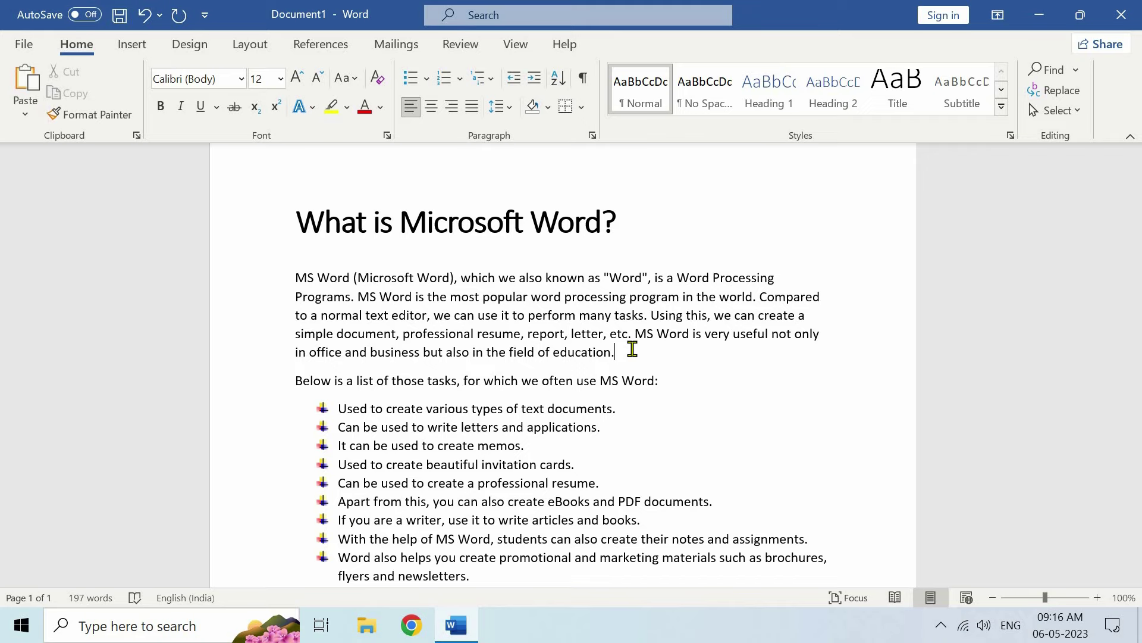
{"action": "left_click", "coordinate": [135, 48]}
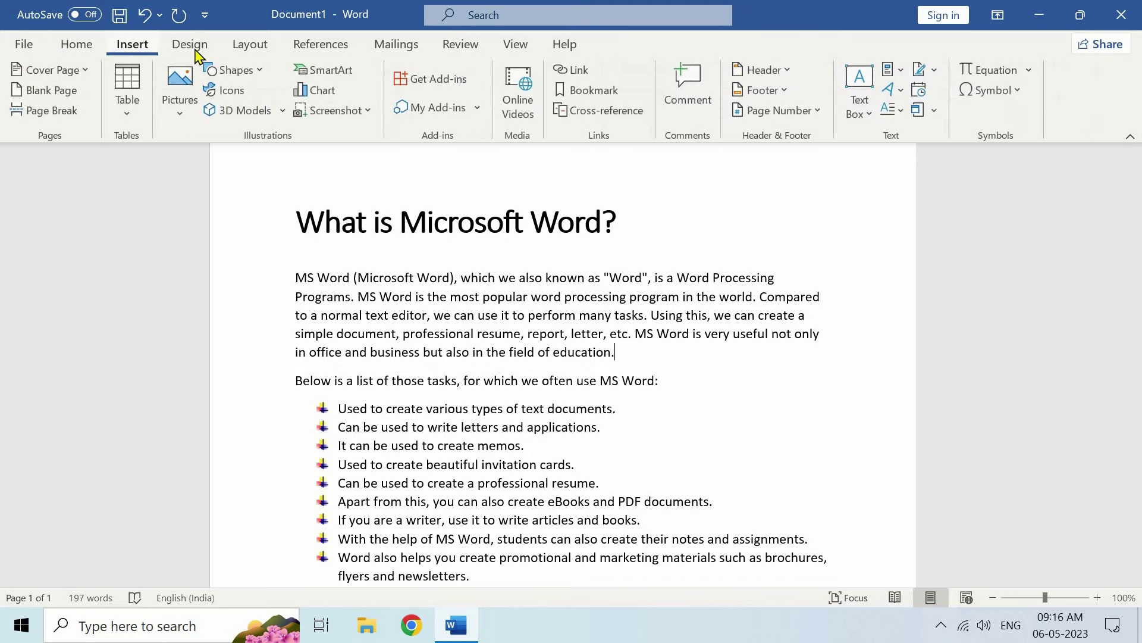
{"action": "left_click", "coordinate": [194, 48]}
{"action": "left_click", "coordinate": [245, 48]}
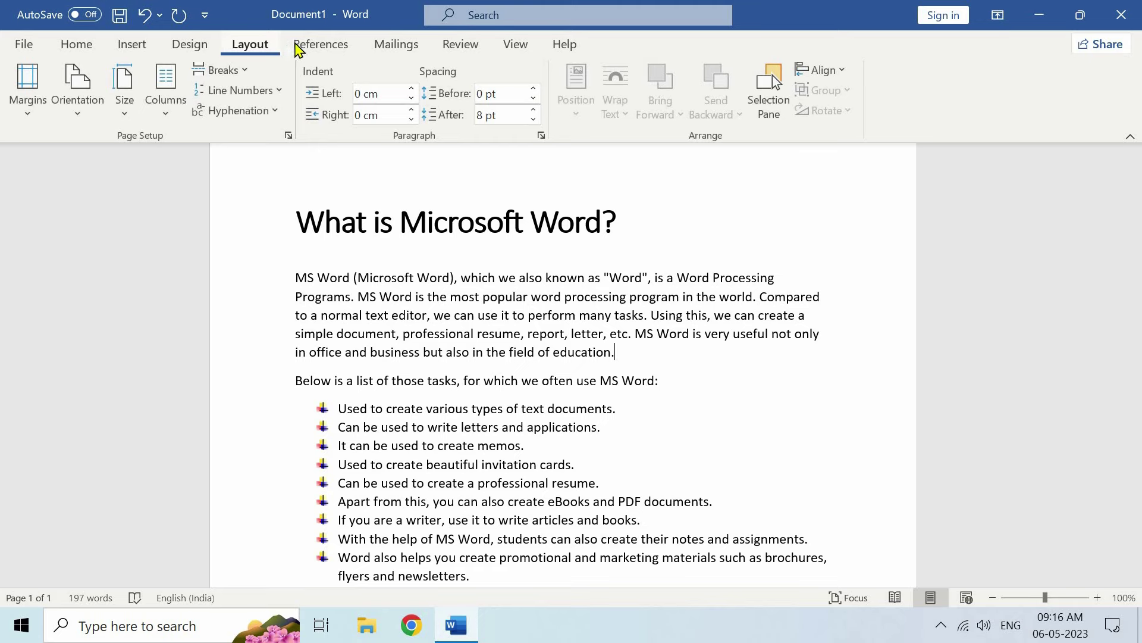
{"action": "left_click", "coordinate": [304, 45]}
{"action": "left_click", "coordinate": [380, 46]}
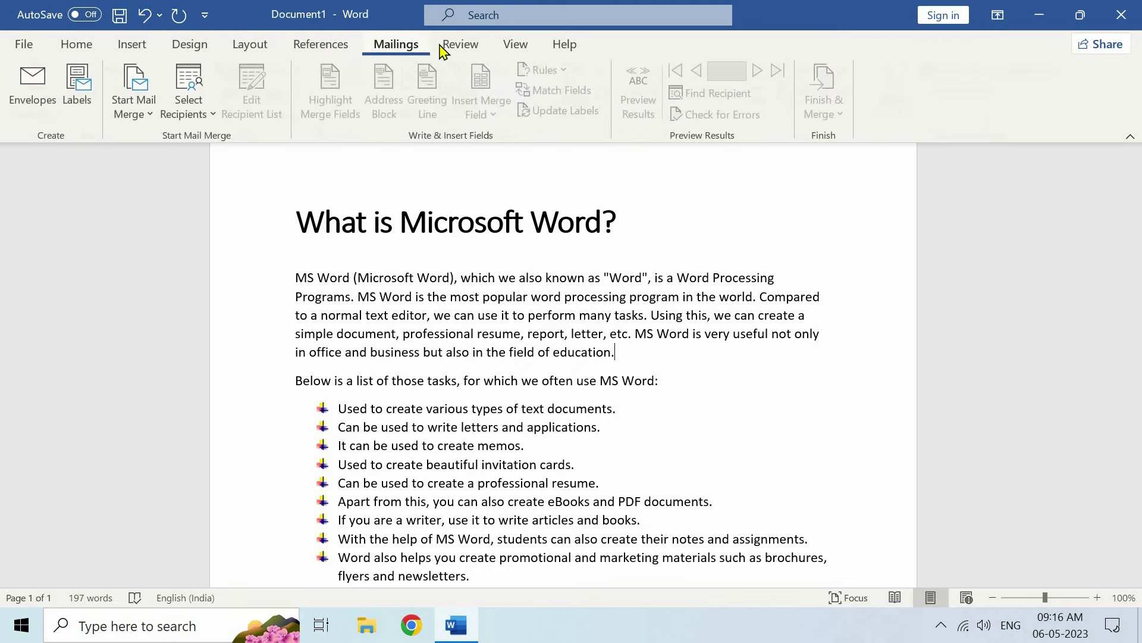
{"action": "left_click", "coordinate": [461, 47]}
{"action": "left_click", "coordinate": [509, 50]}
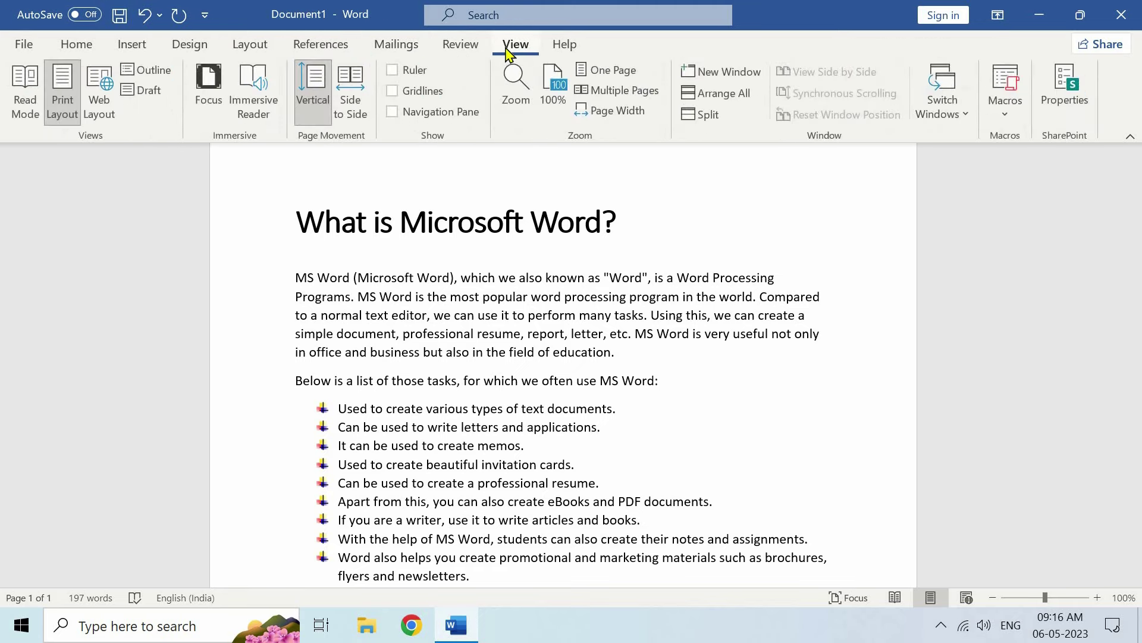
{"action": "left_click", "coordinate": [81, 45]}
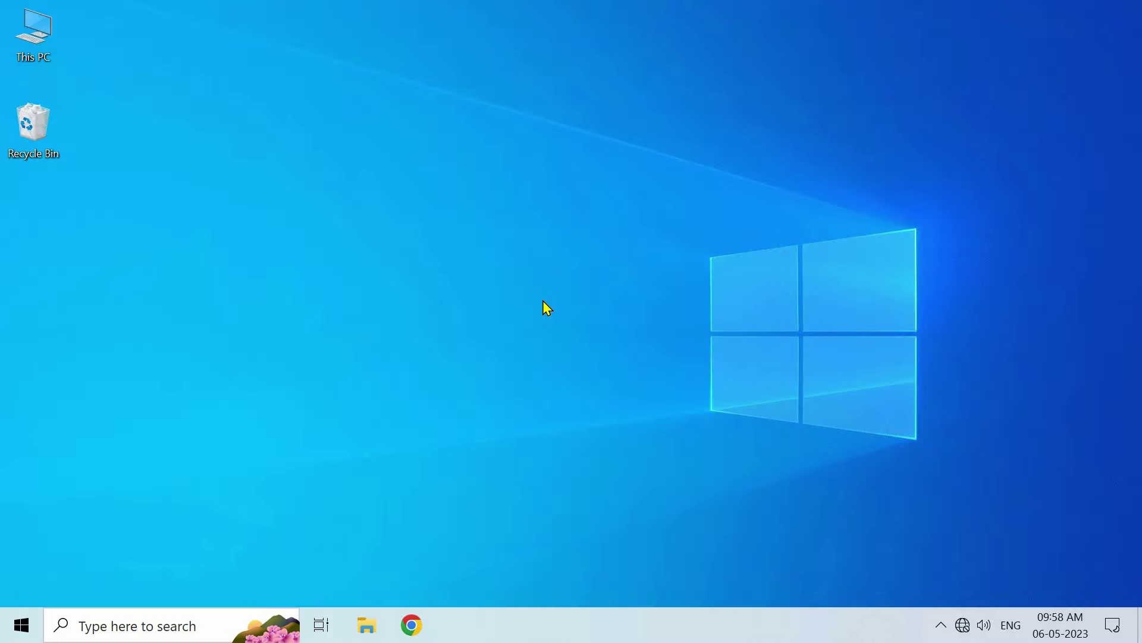
{"action": "left_click", "coordinate": [169, 627]}
{"action": "type", "text": "word"}
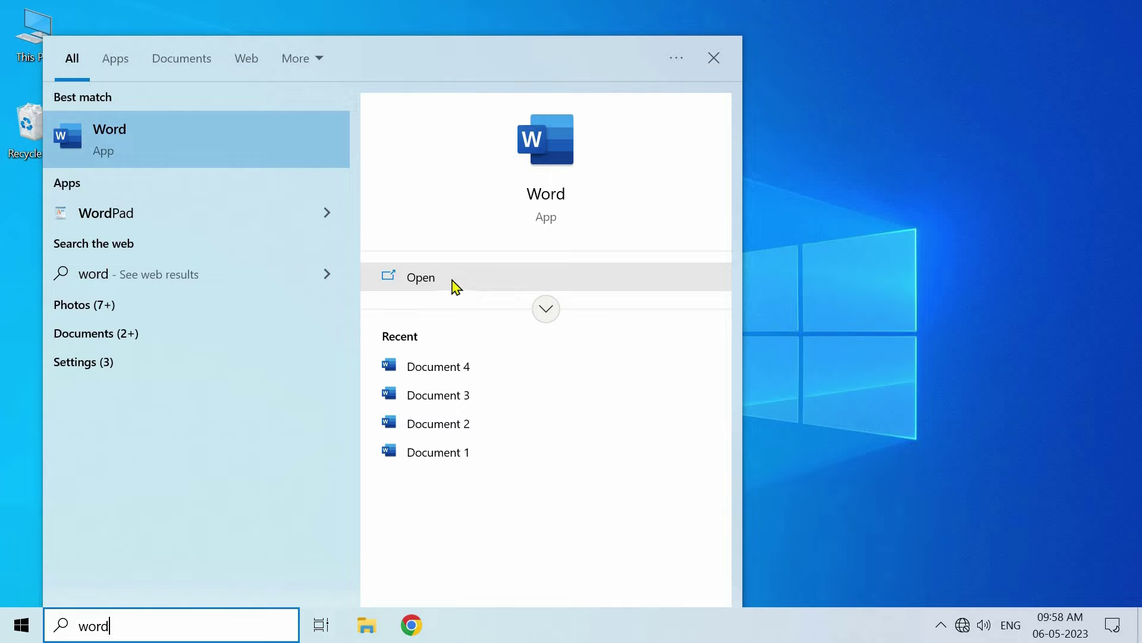
{"action": "left_click", "coordinate": [798, 333]}
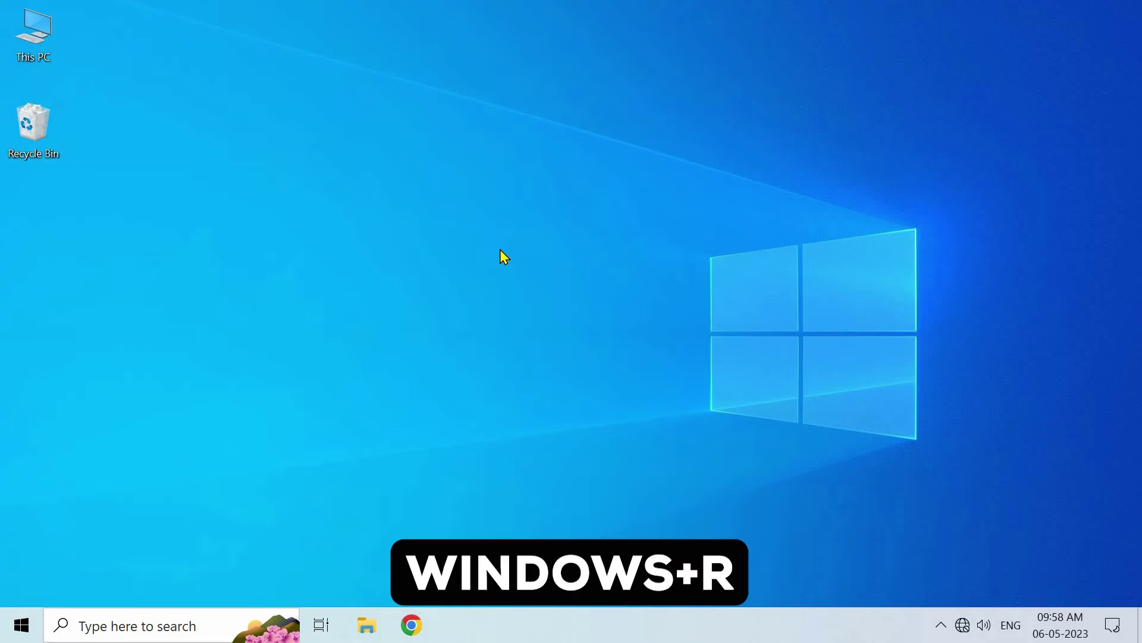
- Launch Word with the winword command from the Windows Run dialog and maximize its window
{"action": "key", "text": "super+r"}
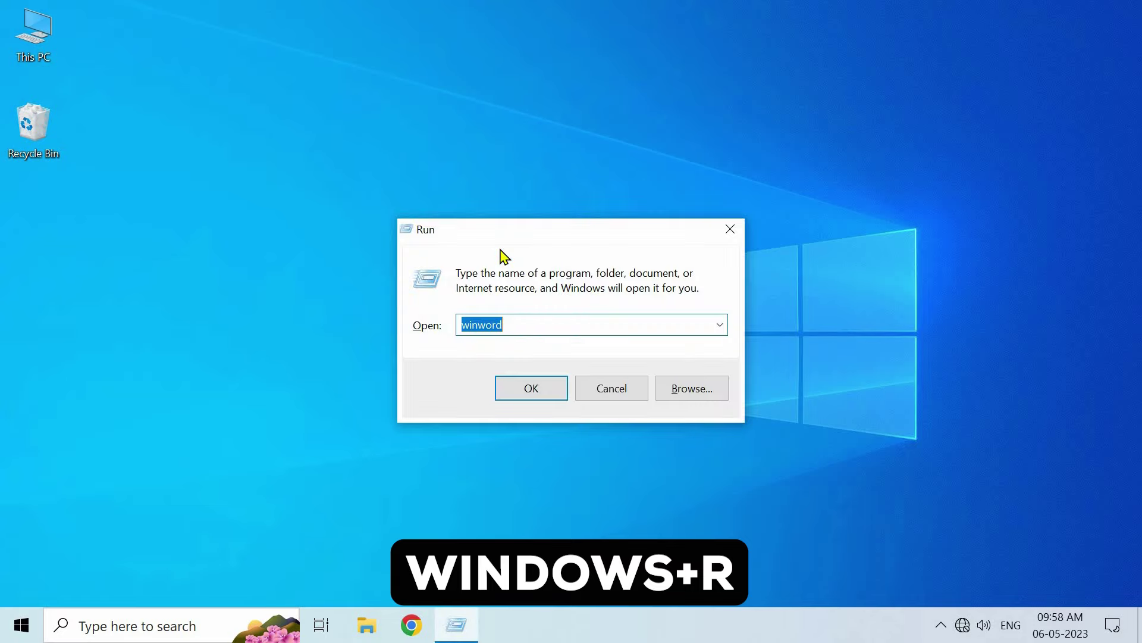
{"action": "left_click", "coordinate": [582, 329]}
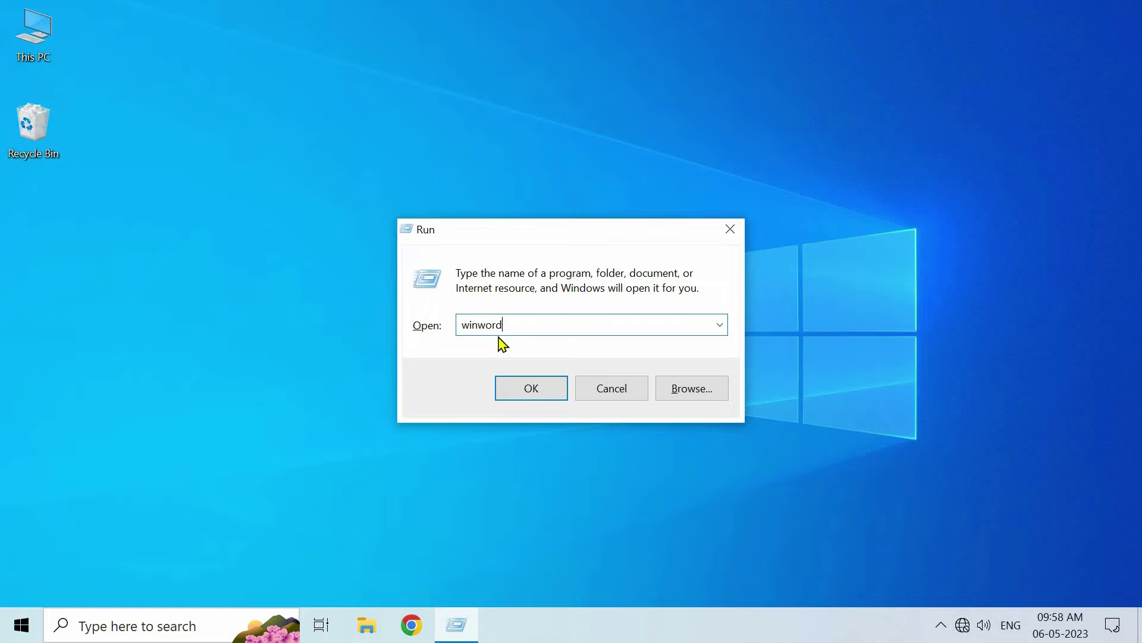
{"action": "key", "text": "ctrl+a"}
{"action": "key", "text": "Return"}
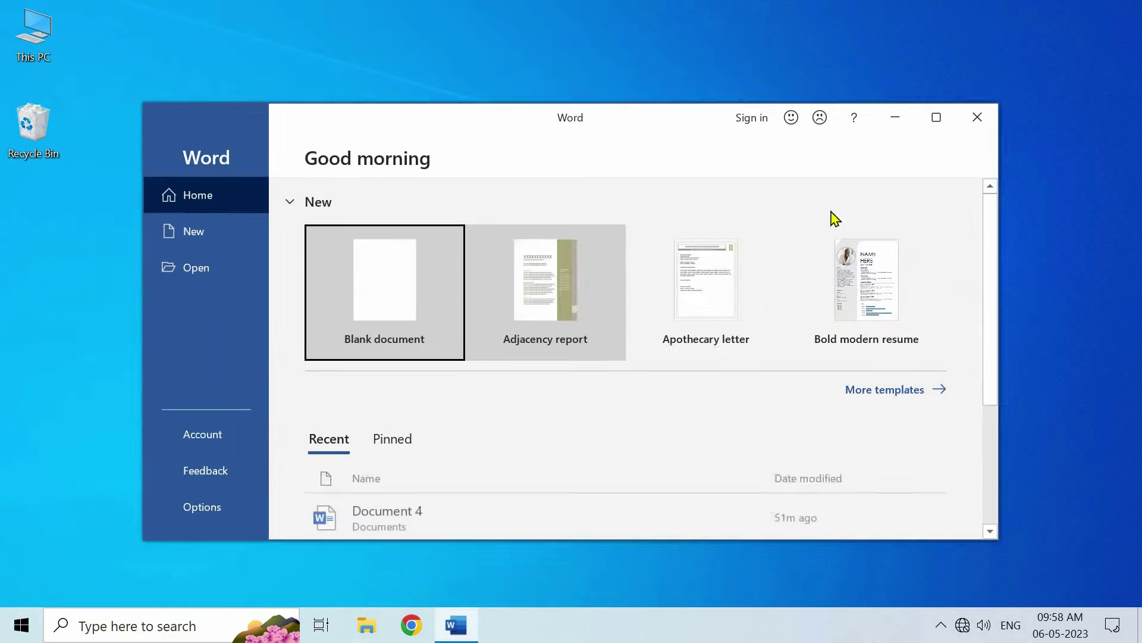
{"action": "left_click", "coordinate": [943, 120]}
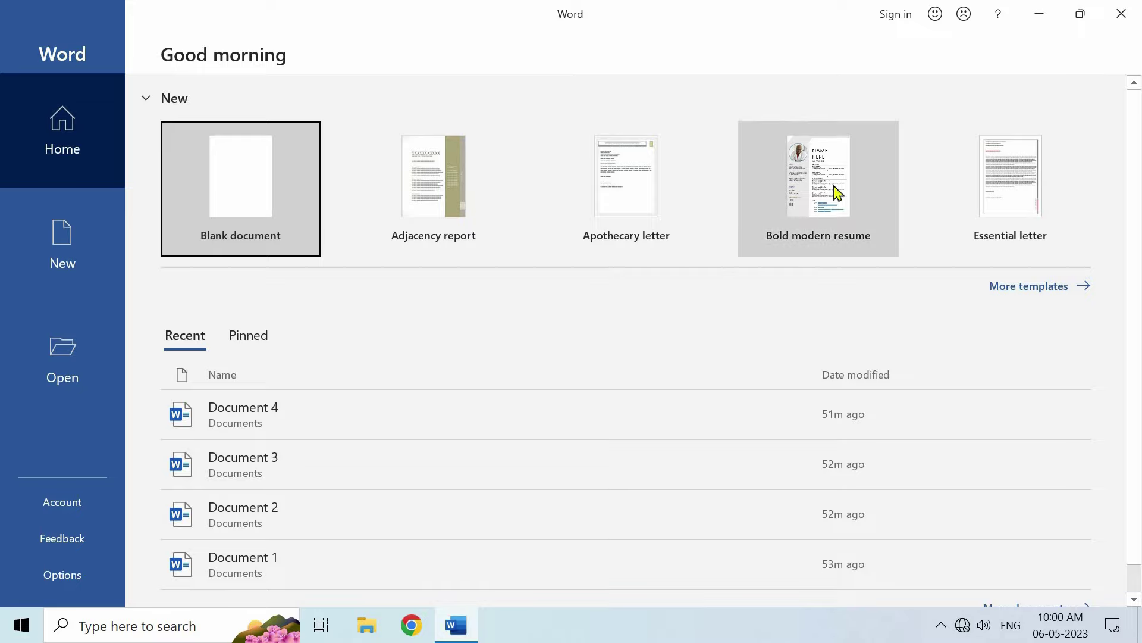
- Create a new document from the Bold modern resume template and look through its content
{"action": "left_click", "coordinate": [823, 196]}
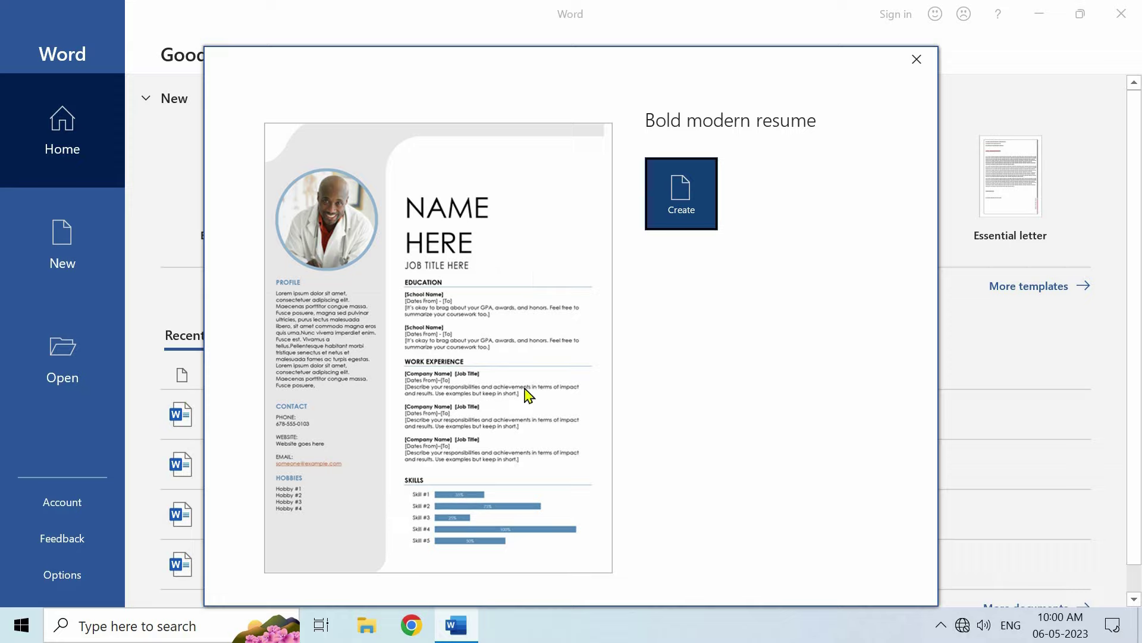
{"action": "left_click", "coordinate": [688, 209]}
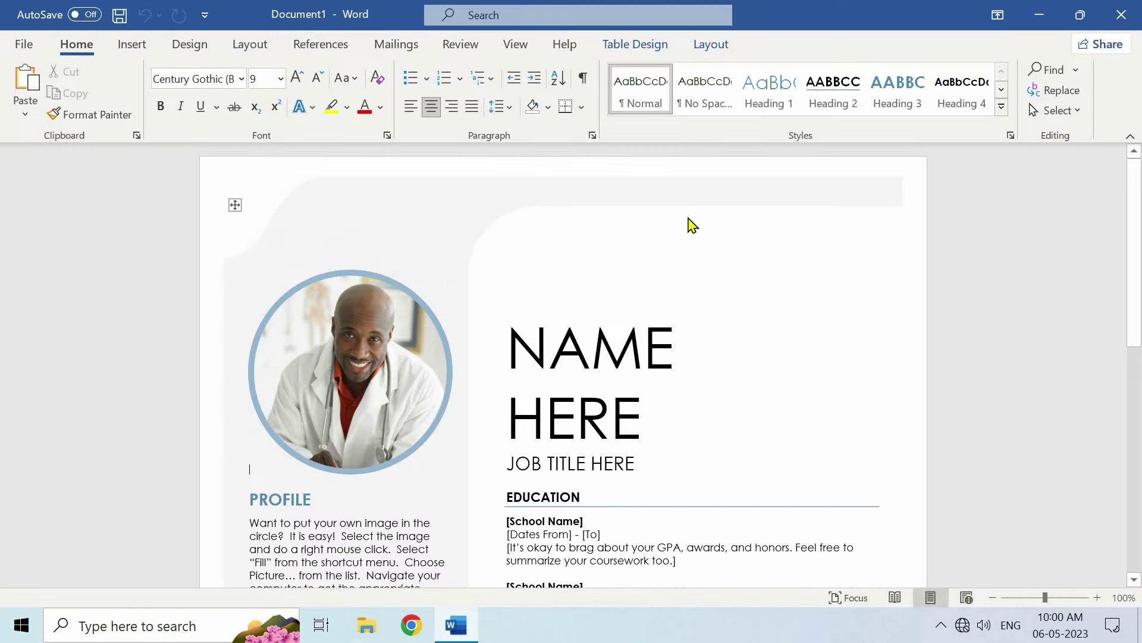
{"action": "scroll", "coordinate": [685, 226], "scroll_direction": "down", "scroll_amount": 3}
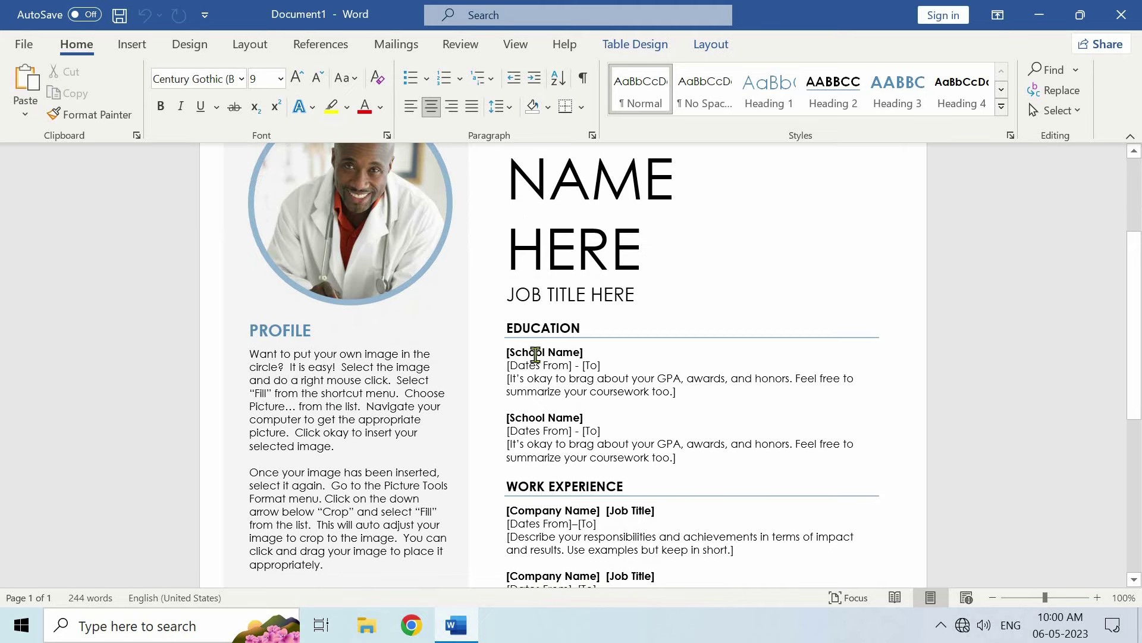
{"action": "scroll", "coordinate": [597, 365], "scroll_direction": "down", "scroll_amount": 3}
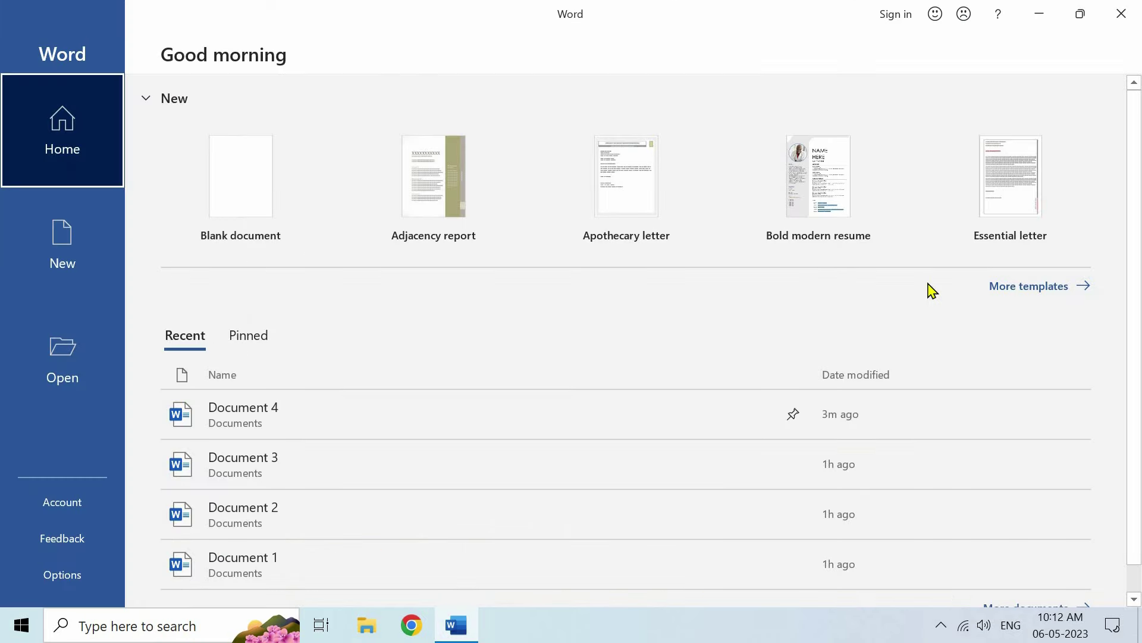
- Open the full template gallery and look through the available templates
{"action": "left_click", "coordinate": [1029, 287]}
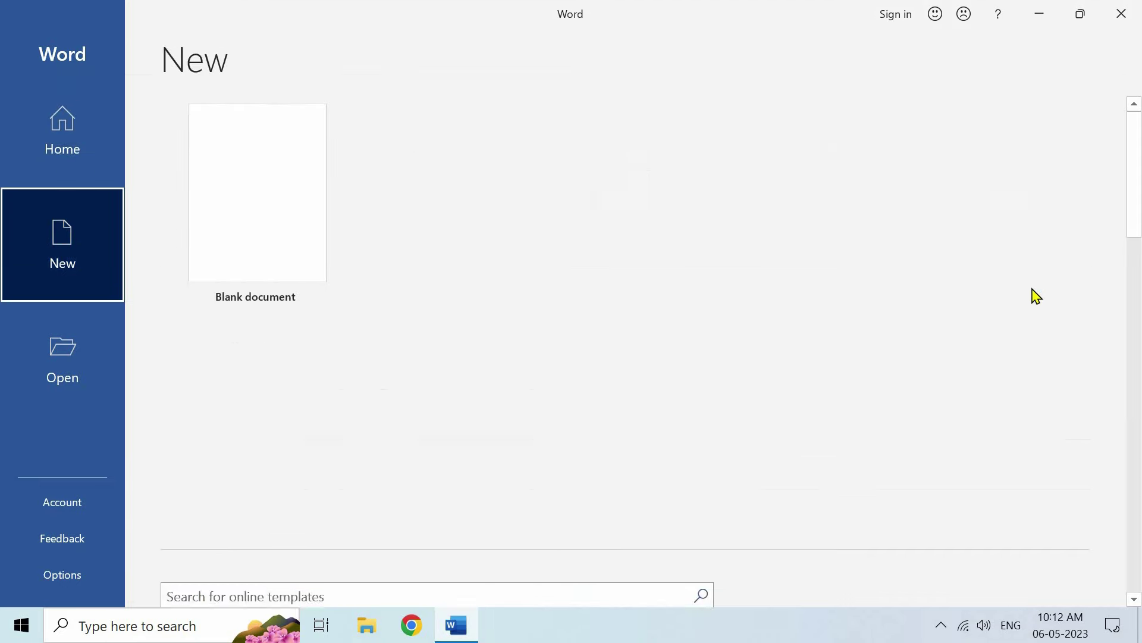
{"action": "scroll", "coordinate": [1040, 289], "scroll_direction": "down", "scroll_amount": 8}
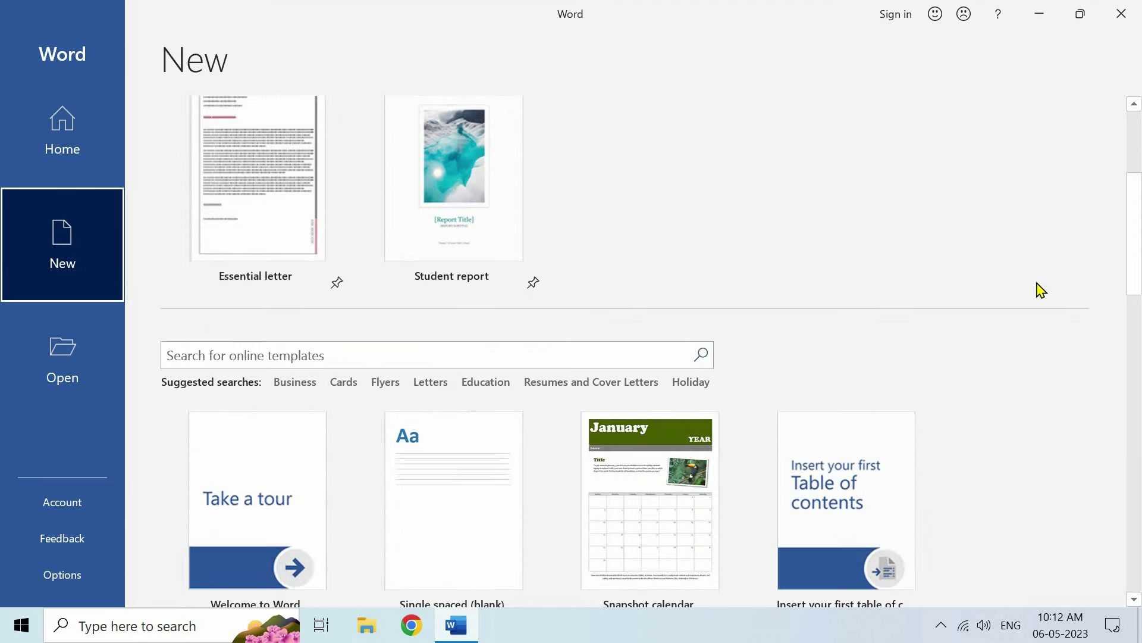
{"action": "scroll", "coordinate": [1040, 290], "scroll_direction": "down", "scroll_amount": 10}
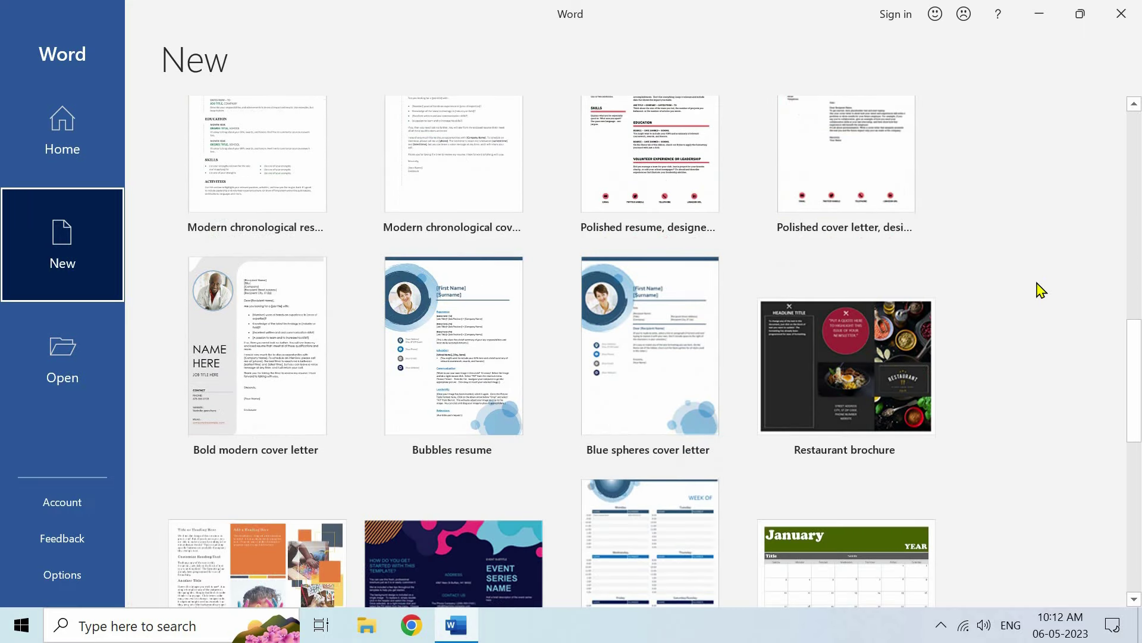
{"action": "scroll", "coordinate": [1040, 290], "scroll_direction": "down", "scroll_amount": 3}
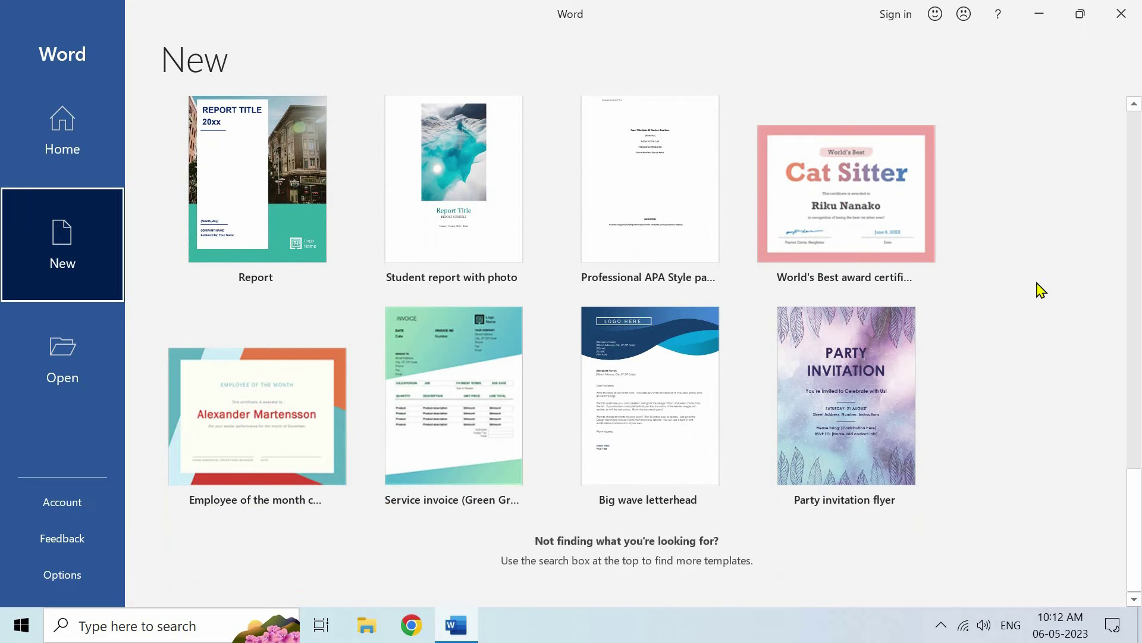
{"action": "scroll", "coordinate": [1040, 290], "scroll_direction": "up", "scroll_amount": 5}
{"action": "scroll", "coordinate": [1041, 290], "scroll_direction": "up", "scroll_amount": 8}
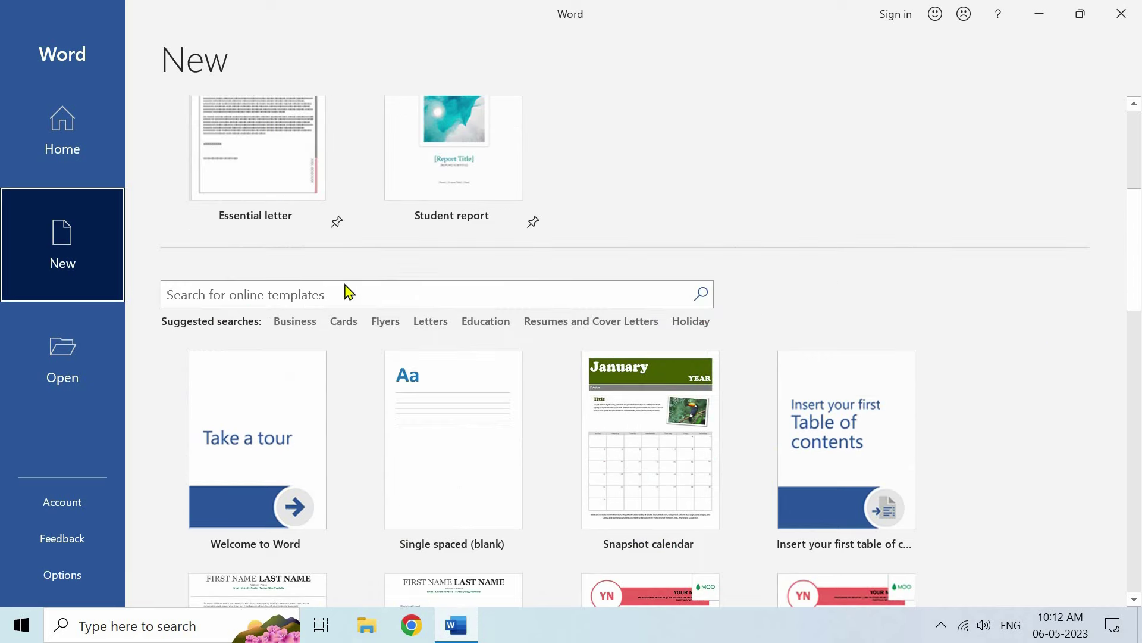
- Search the online templates for "resume", look over the results and return to the Home start page
{"action": "left_click", "coordinate": [221, 292]}
{"action": "left_click", "coordinate": [220, 292]}
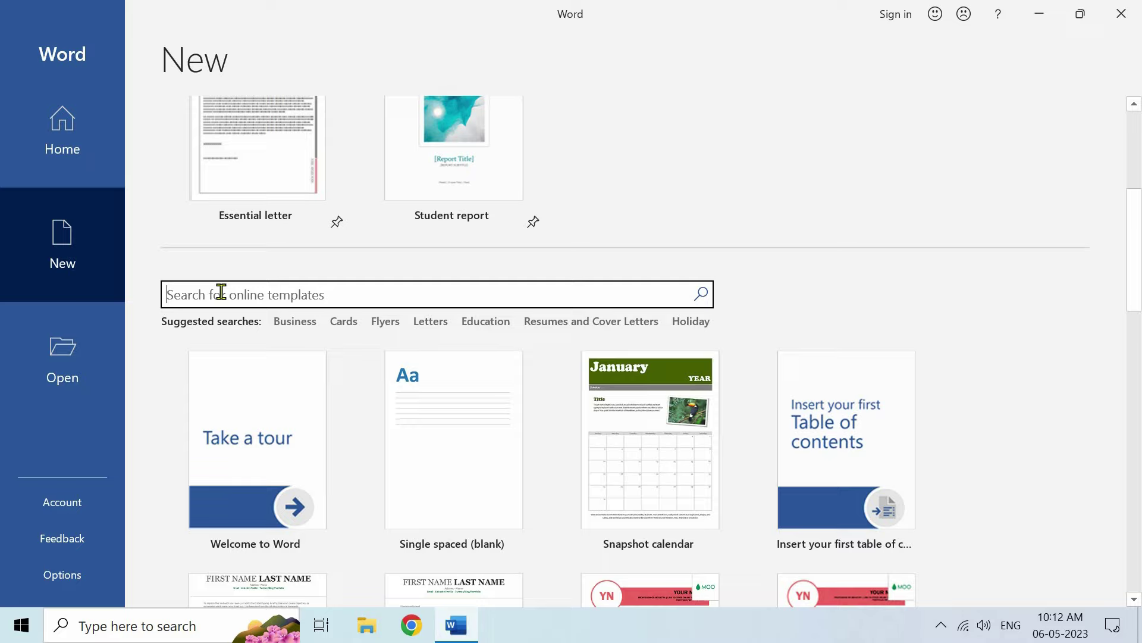
{"action": "type", "text": "resume"}
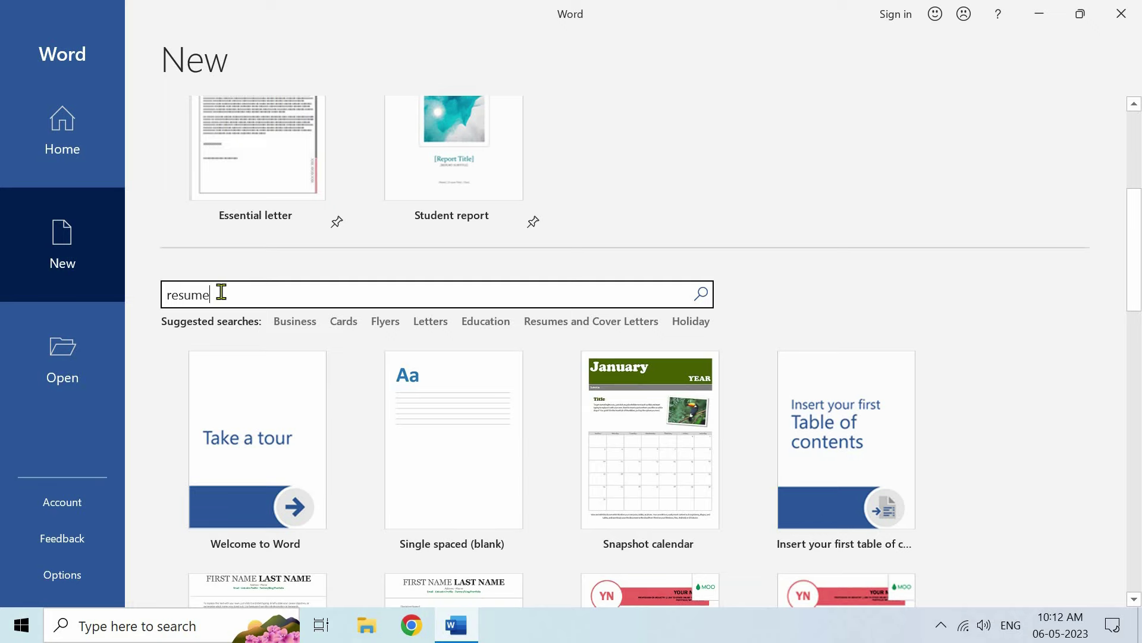
{"action": "key", "text": "Return"}
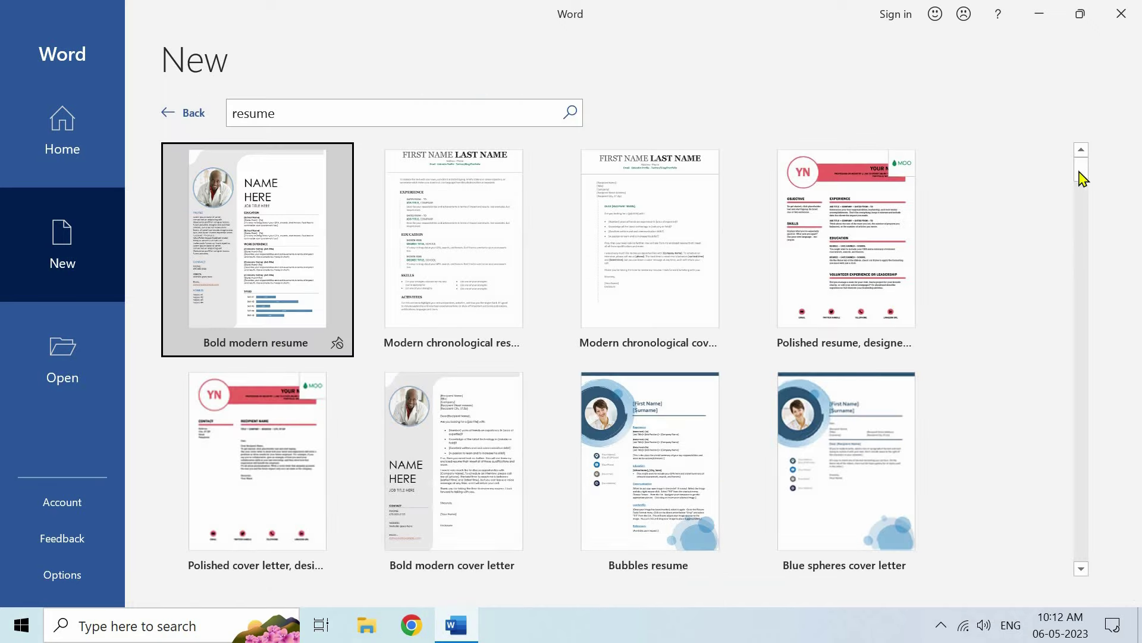
{"action": "mouse_move", "coordinate": [1081, 173]}
{"action": "left_mouse_down"}
{"action": "mouse_move", "coordinate": [1084, 385]}
{"action": "mouse_move", "coordinate": [1083, 170]}
{"action": "left_mouse_up"}
{"action": "left_click", "coordinate": [189, 116]}
{"action": "left_click", "coordinate": [112, 132]}
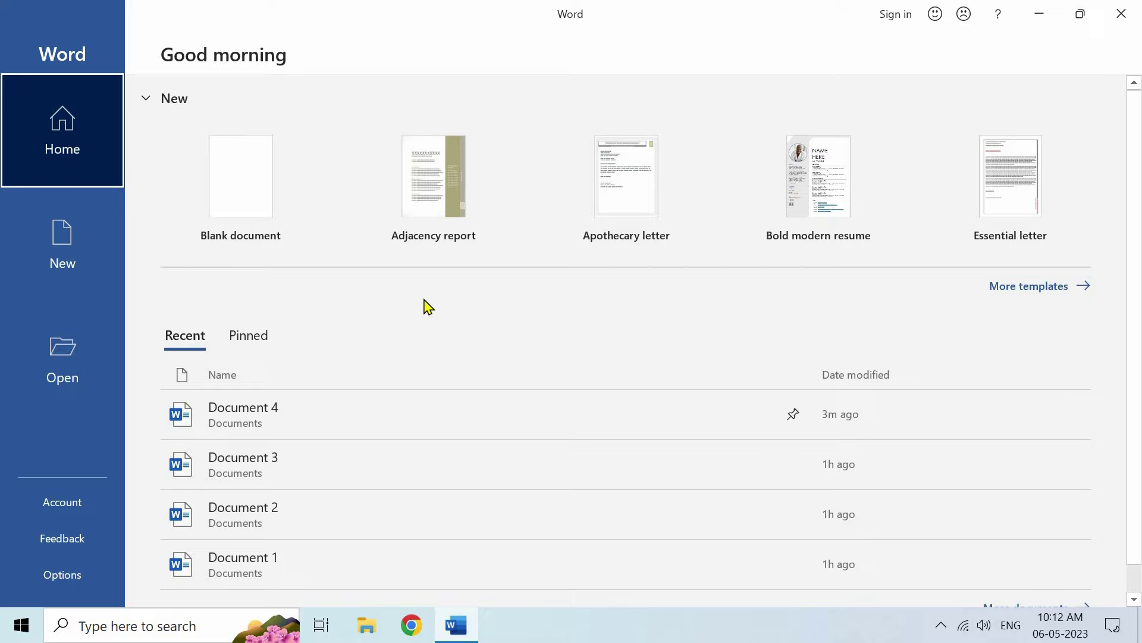
- Pin Document 2 from the recent documents list, check the pinned documents and return to the recent list
{"action": "scroll", "coordinate": [423, 306], "scroll_direction": "down", "scroll_amount": 1}
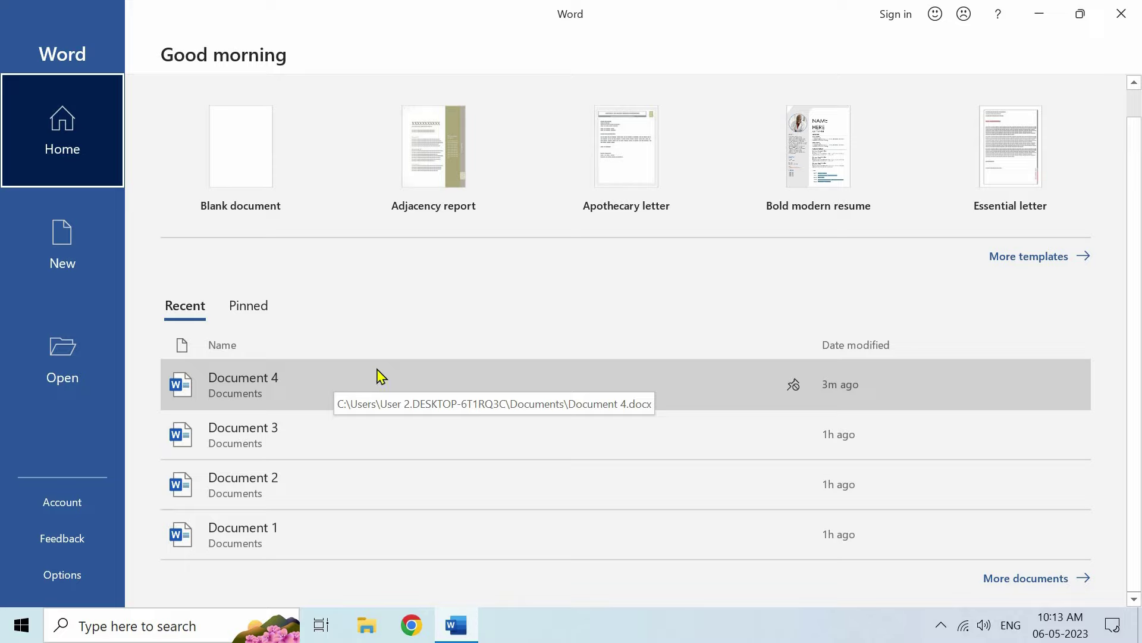
{"action": "left_click", "coordinate": [253, 310]}
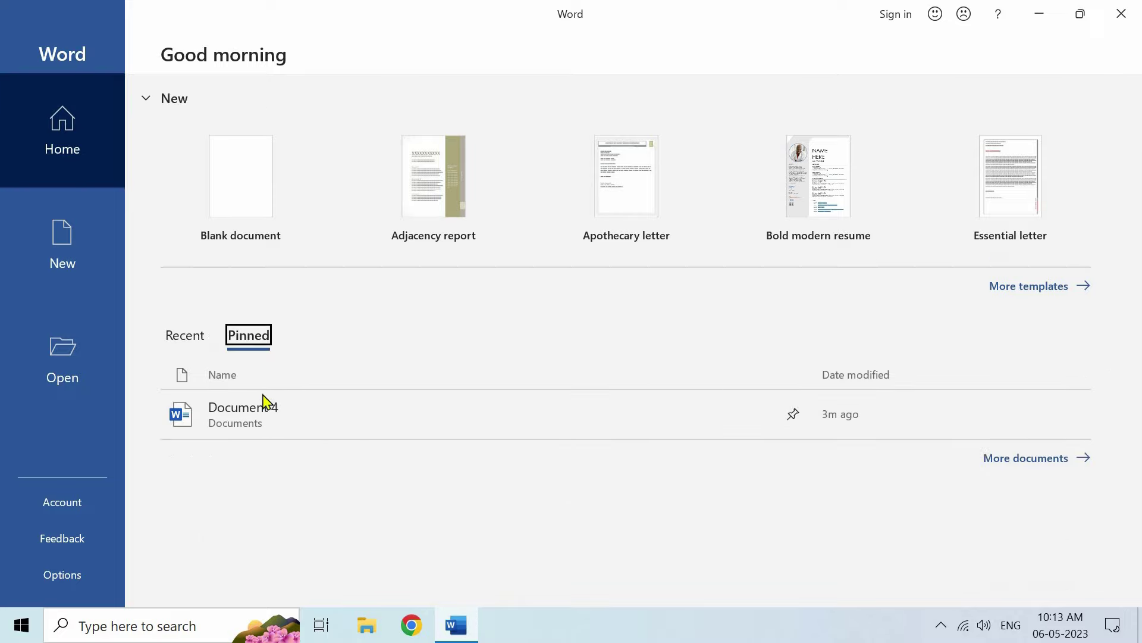
{"action": "left_click", "coordinate": [204, 339]}
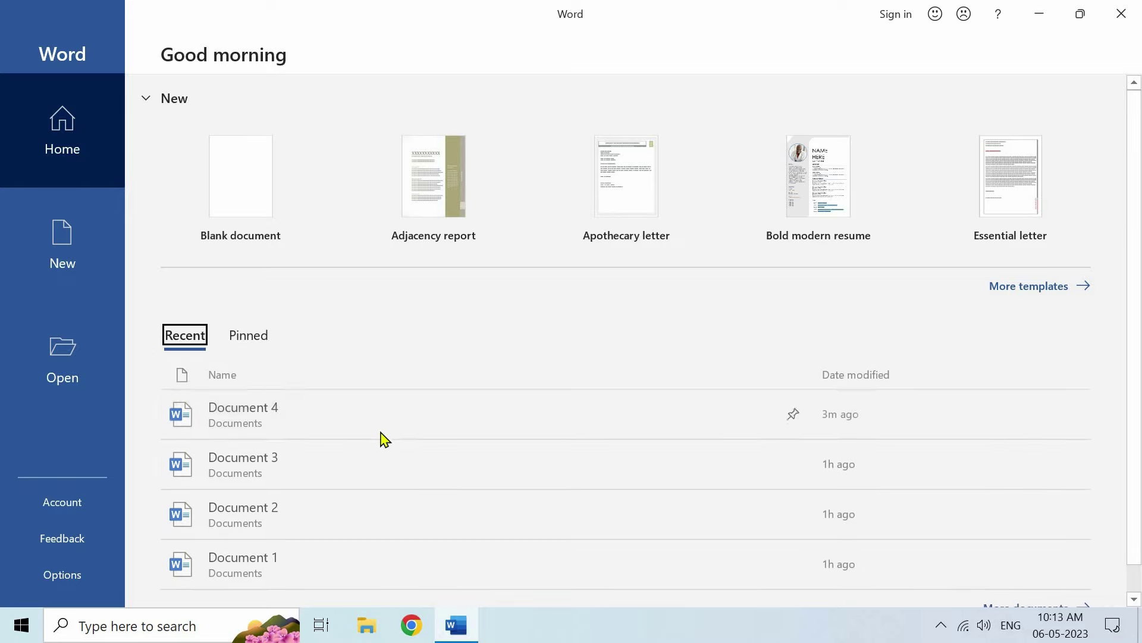
{"action": "scroll", "coordinate": [327, 482], "scroll_direction": "down", "scroll_amount": 1}
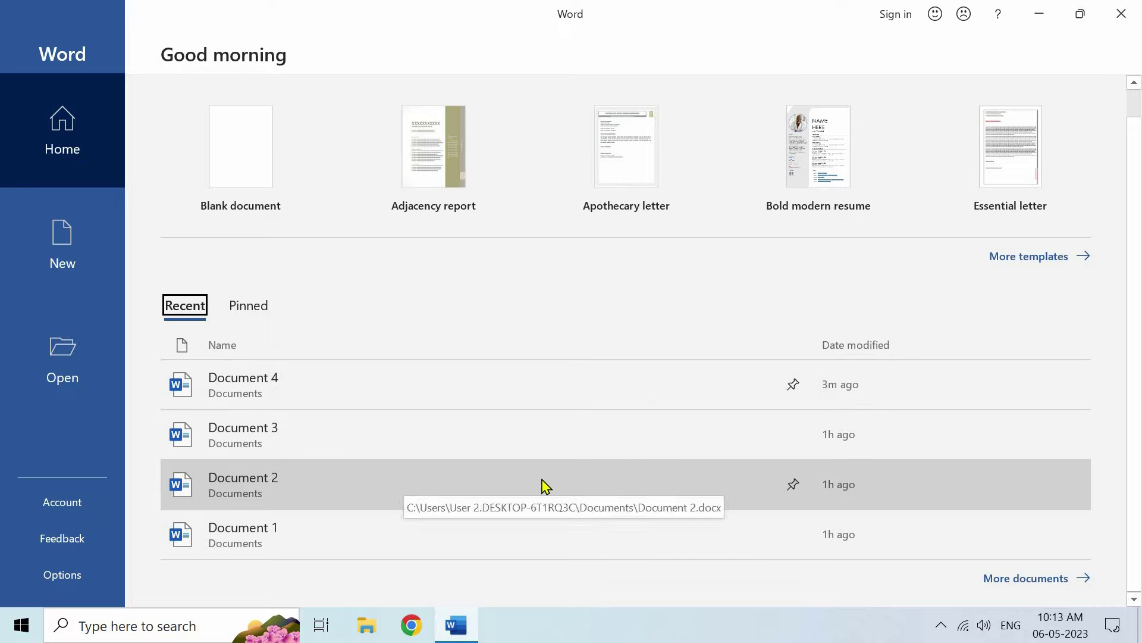
{"action": "left_click", "coordinate": [795, 486]}
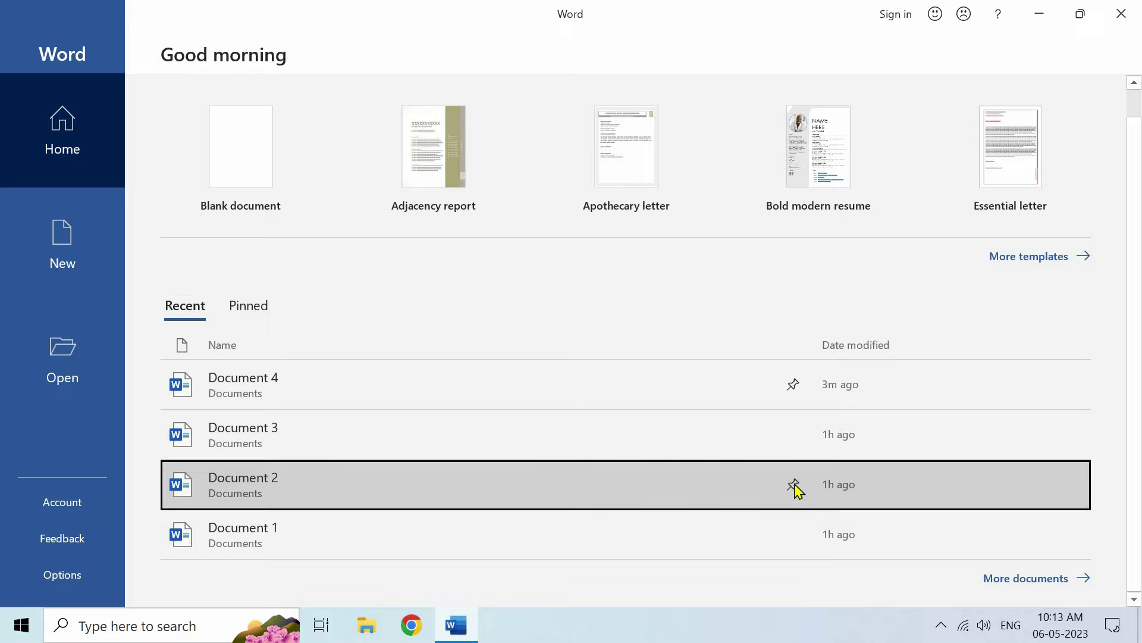
{"action": "left_click", "coordinate": [260, 310]}
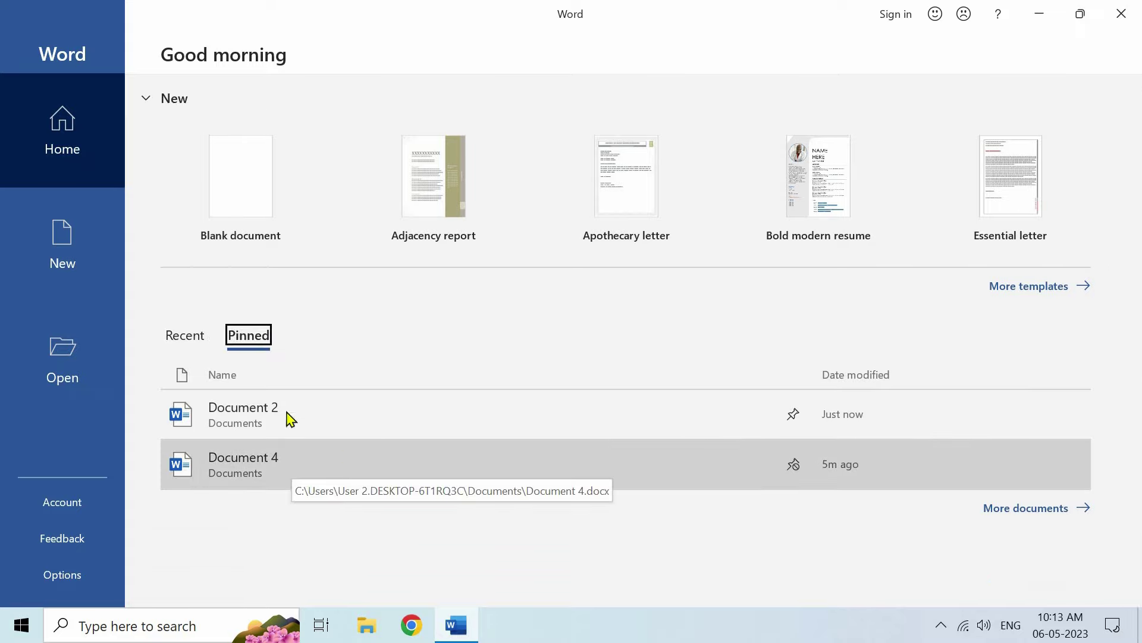
{"action": "left_click", "coordinate": [198, 341]}
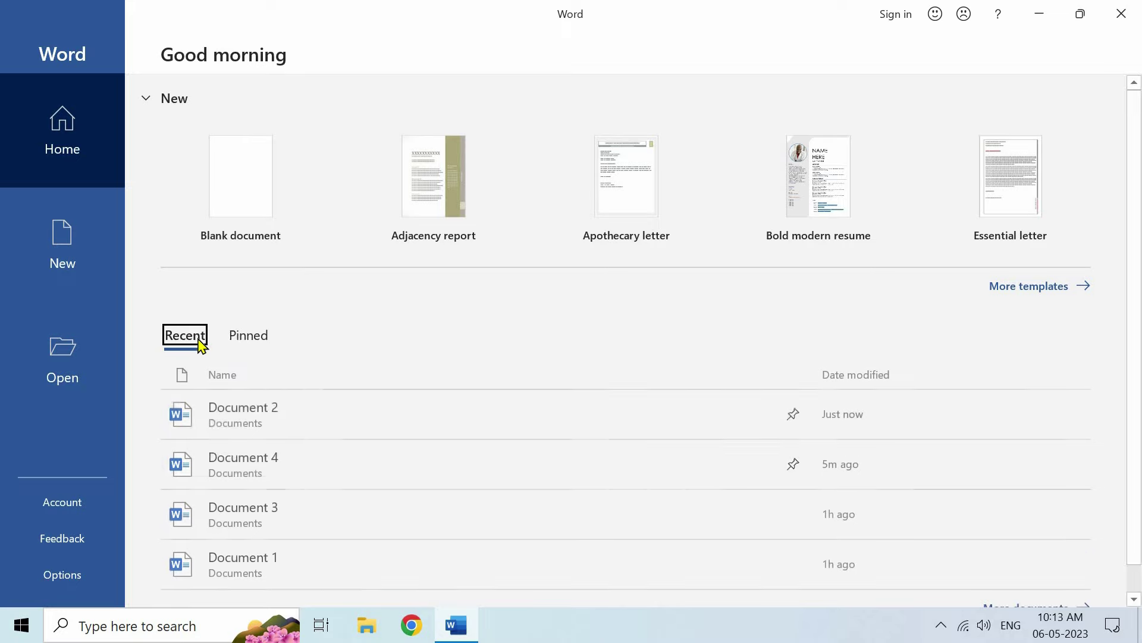
- View the new-document page, and display the files in This PC's Documents folder for opening
{"action": "left_click", "coordinate": [73, 240]}
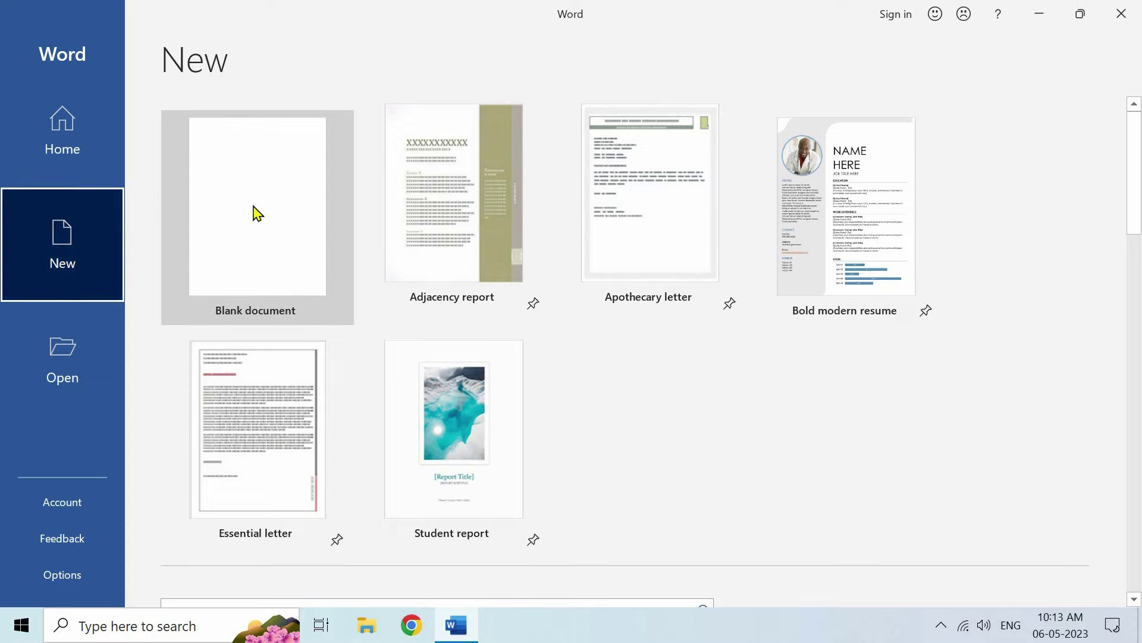
{"action": "left_click", "coordinate": [76, 354]}
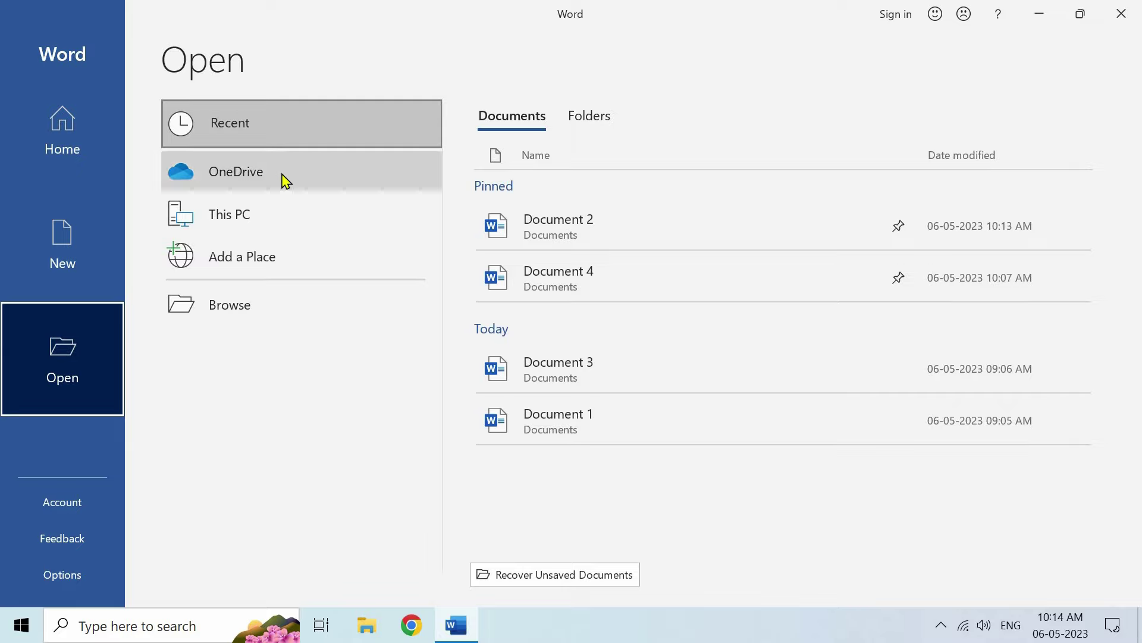
{"action": "left_click", "coordinate": [333, 218]}
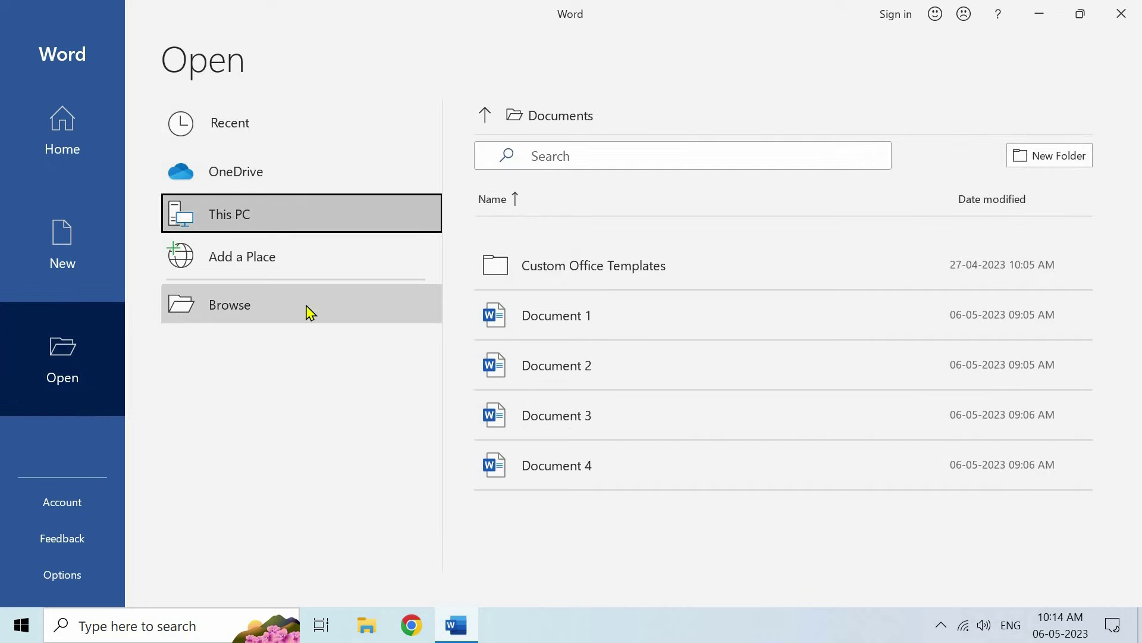
- Browse this PC's Documents folder for a file to open, then cancel without opening one
{"action": "left_click", "coordinate": [329, 294]}
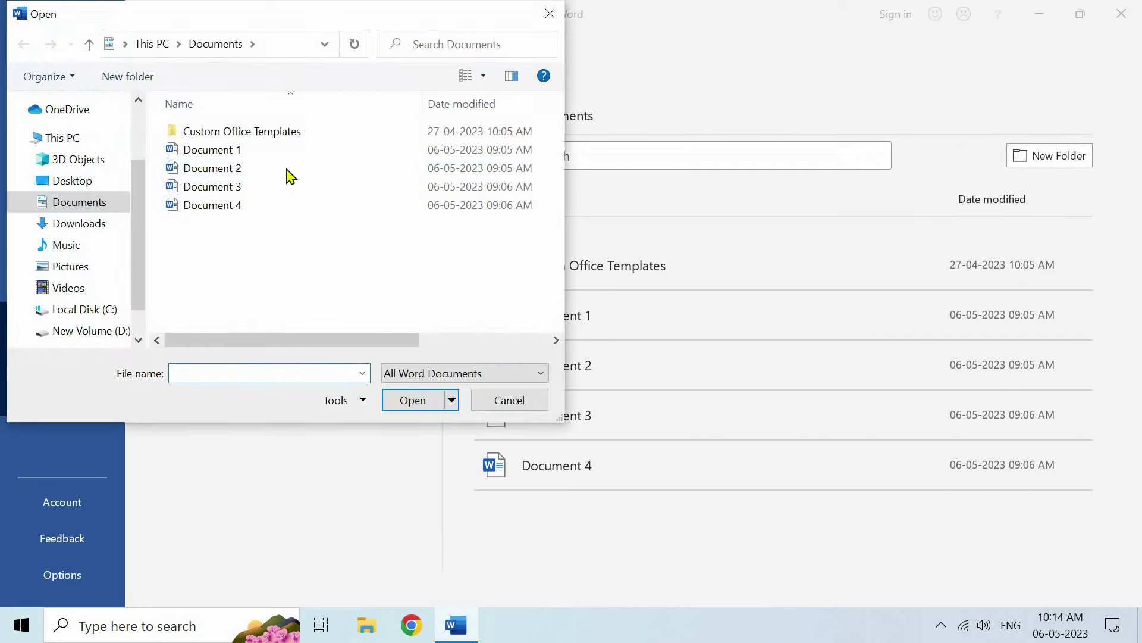
{"action": "left_click", "coordinate": [495, 404]}
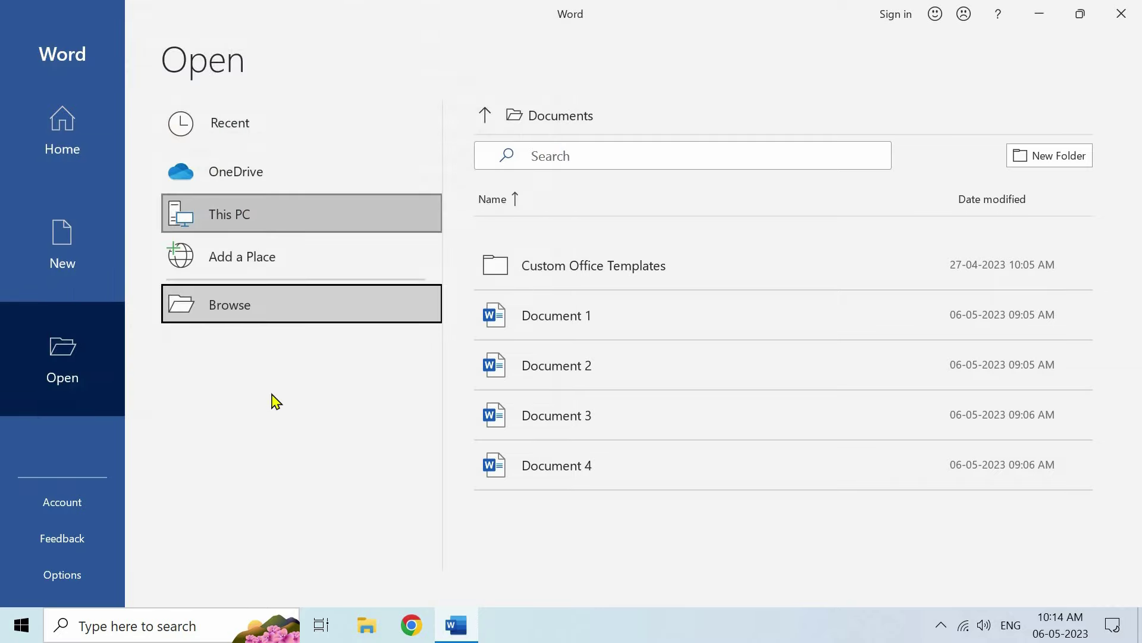
- Return to the Home start page, create a blank document and enter the text "Hello"
{"action": "left_click", "coordinate": [67, 154]}
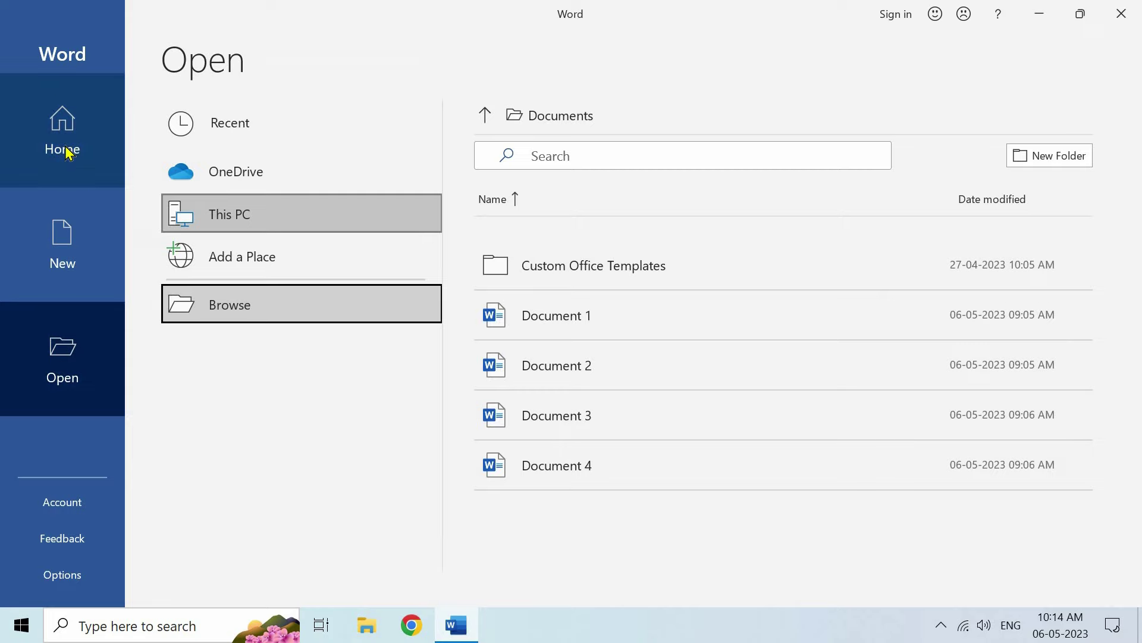
{"action": "left_click", "coordinate": [247, 201]}
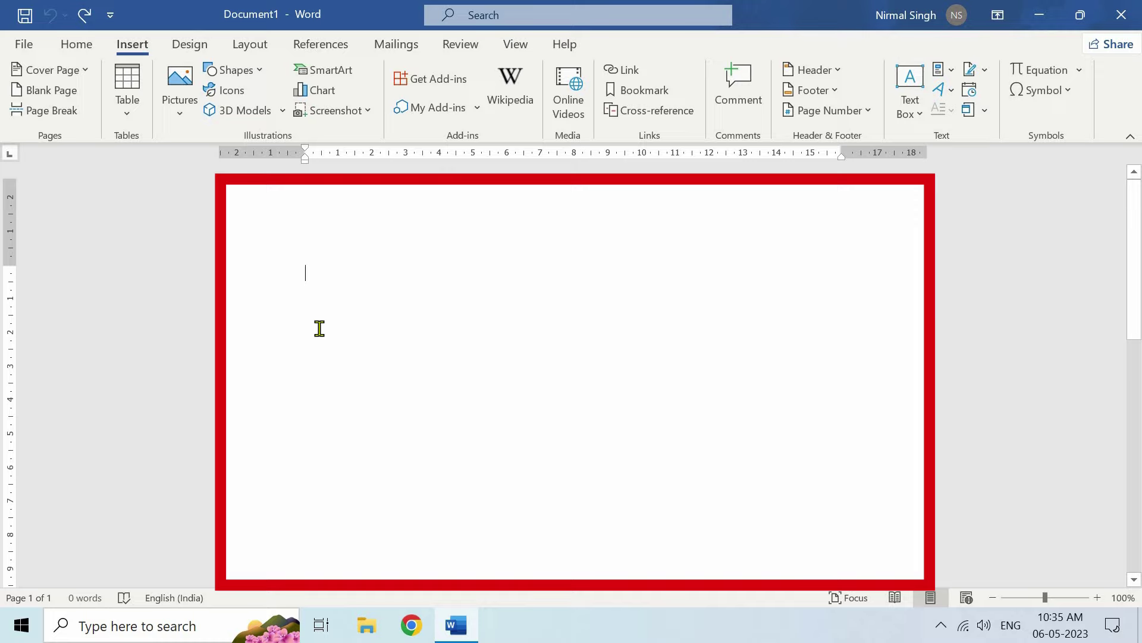
{"action": "type", "text": "Hello"}
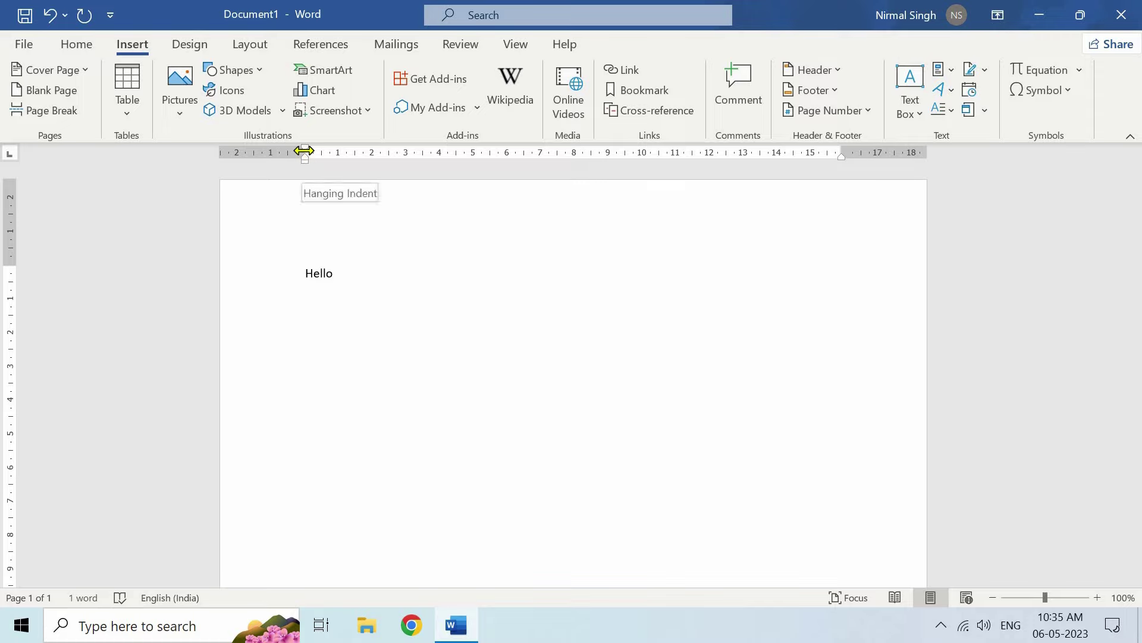
- Reduce the page's left and top margins to about 0.5 cm, narrow the right margin slightly and adjust the bottom margin
{"action": "left_click_drag", "start_coordinate": [305, 150], "coordinate": [236, 159]}
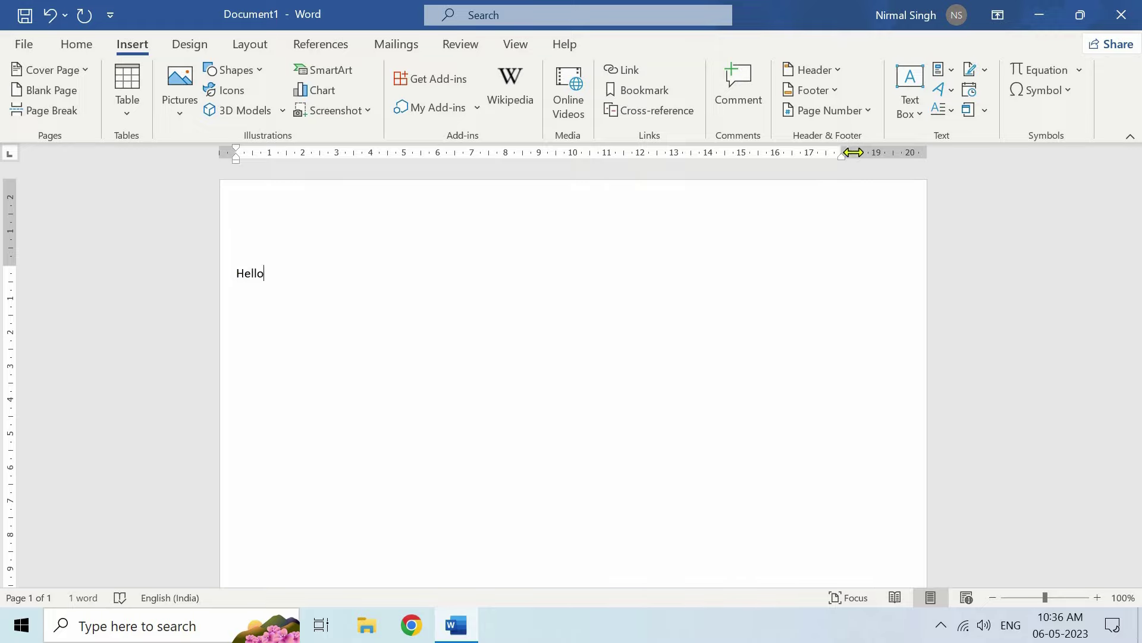
{"action": "mouse_move", "coordinate": [839, 152]}
{"action": "left_mouse_down"}
{"action": "mouse_move", "coordinate": [893, 152]}
{"action": "mouse_move", "coordinate": [851, 152]}
{"action": "left_mouse_up"}
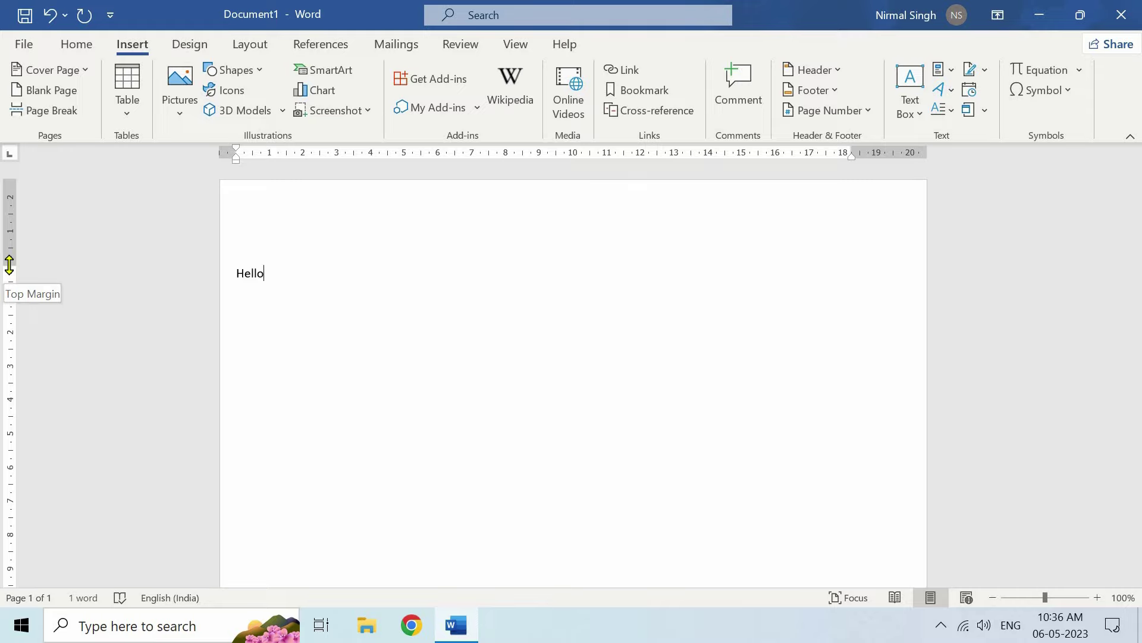
{"action": "left_click_drag", "start_coordinate": [9, 264], "coordinate": [197, 202]}
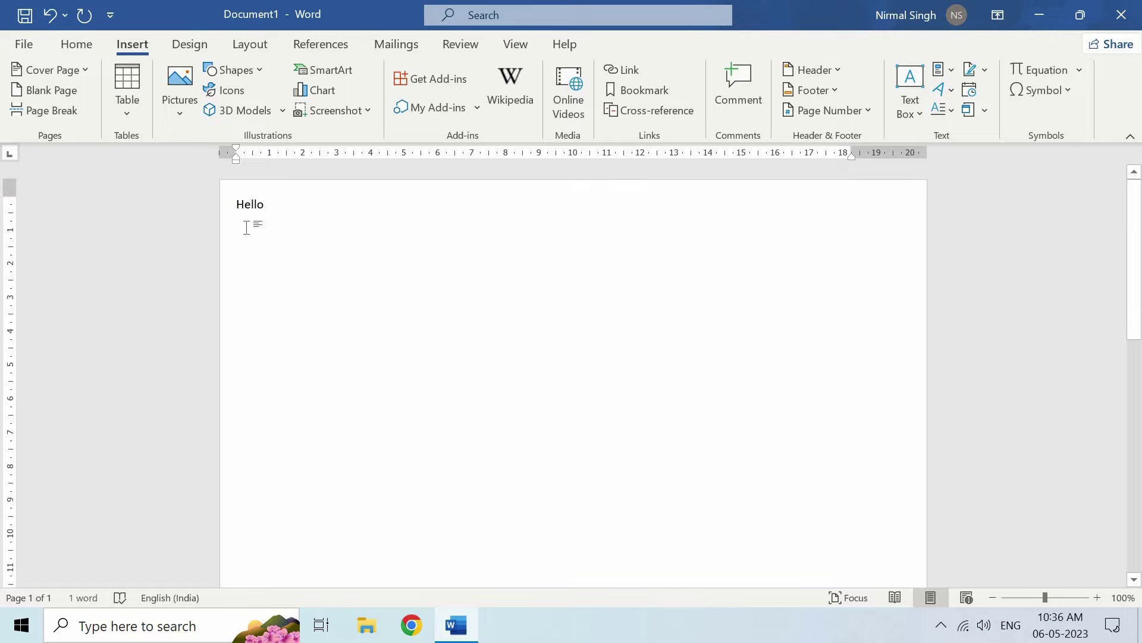
{"action": "scroll", "coordinate": [94, 383], "scroll_direction": "down", "scroll_amount": 15}
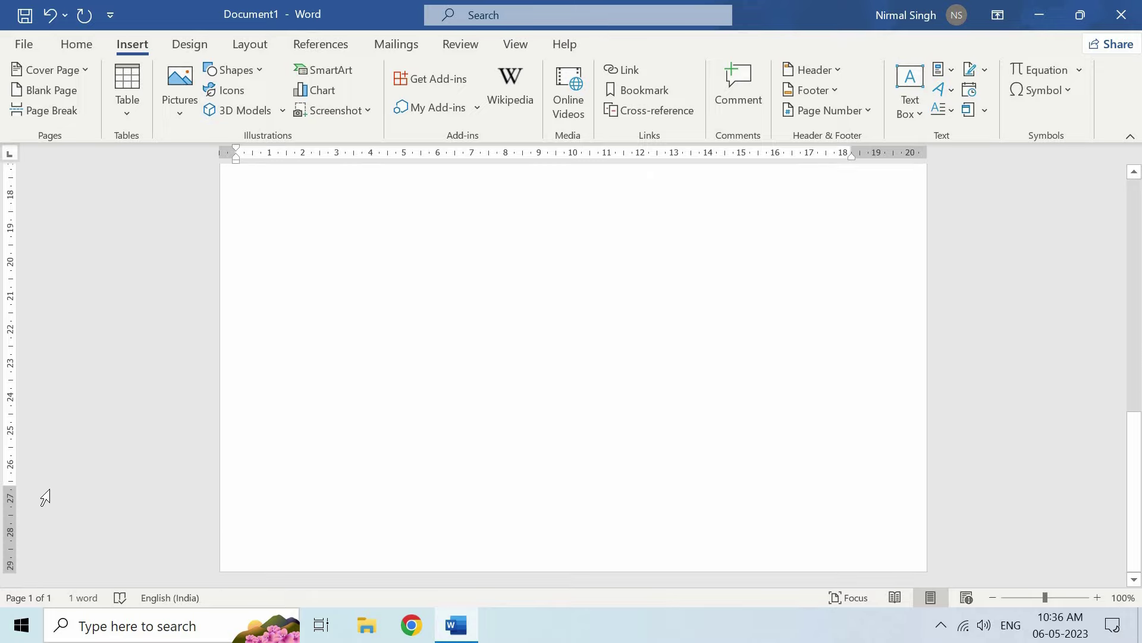
{"action": "mouse_move", "coordinate": [11, 483]}
{"action": "left_mouse_down"}
{"action": "mouse_move", "coordinate": [13, 428]}
{"action": "mouse_move", "coordinate": [12, 484]}
{"action": "left_mouse_up"}
{"action": "scroll", "coordinate": [84, 426], "scroll_direction": "up", "scroll_amount": 15}
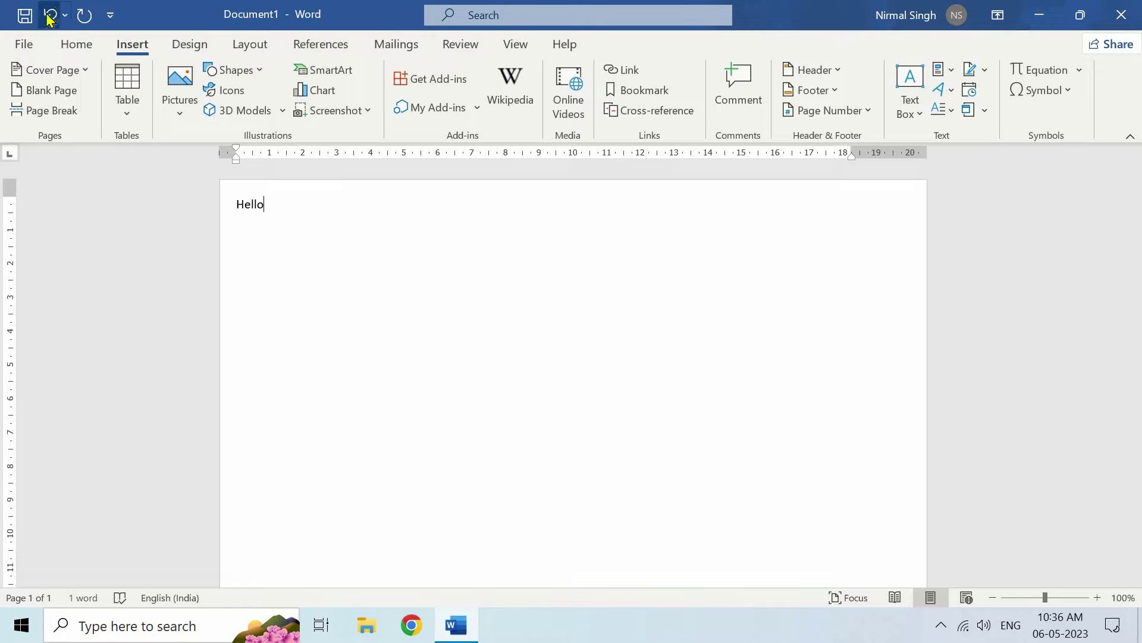
- Add the New command to the Quick Access Toolbar
{"action": "left_click", "coordinate": [111, 16]}
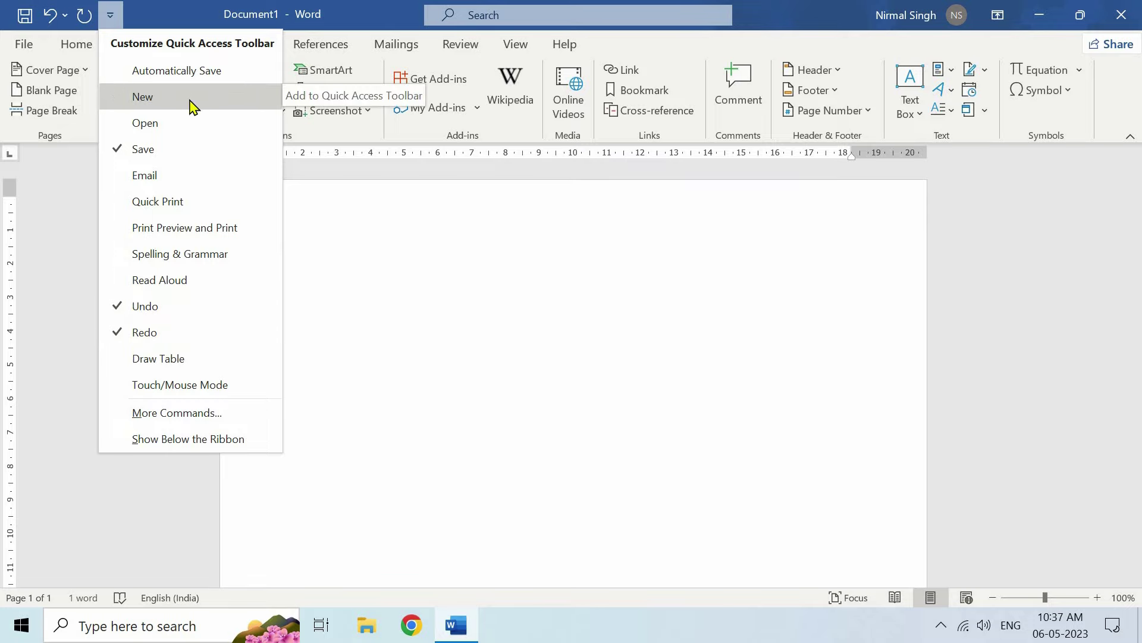
{"action": "left_click", "coordinate": [121, 97]}
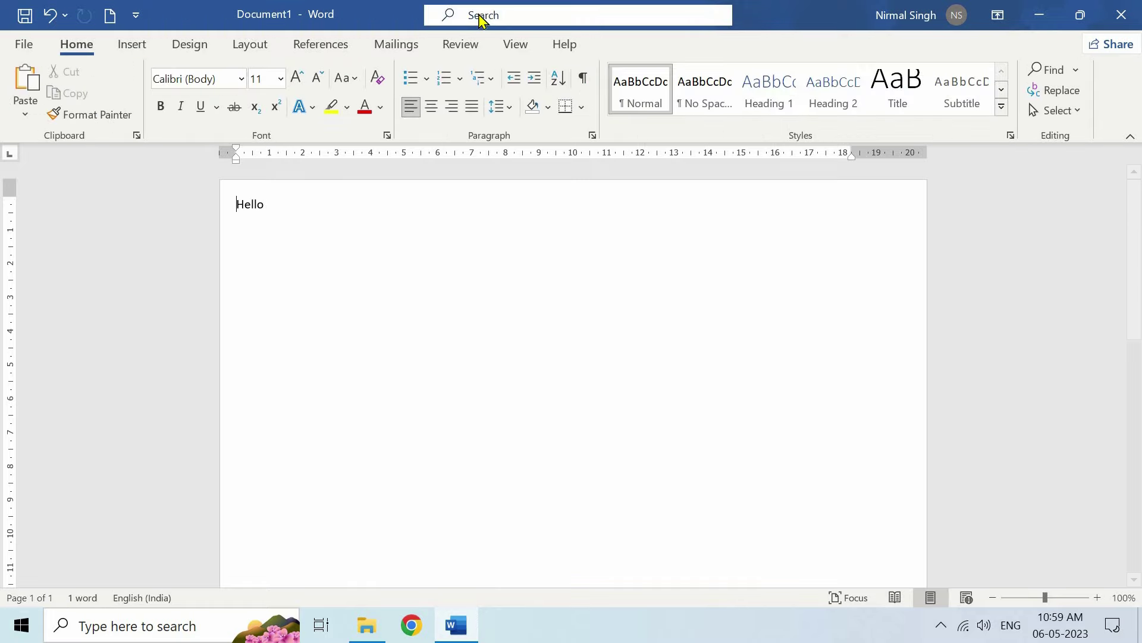
- Search the commands for "save", open Save As from the results and cancel it without saving
{"action": "left_click", "coordinate": [481, 16]}
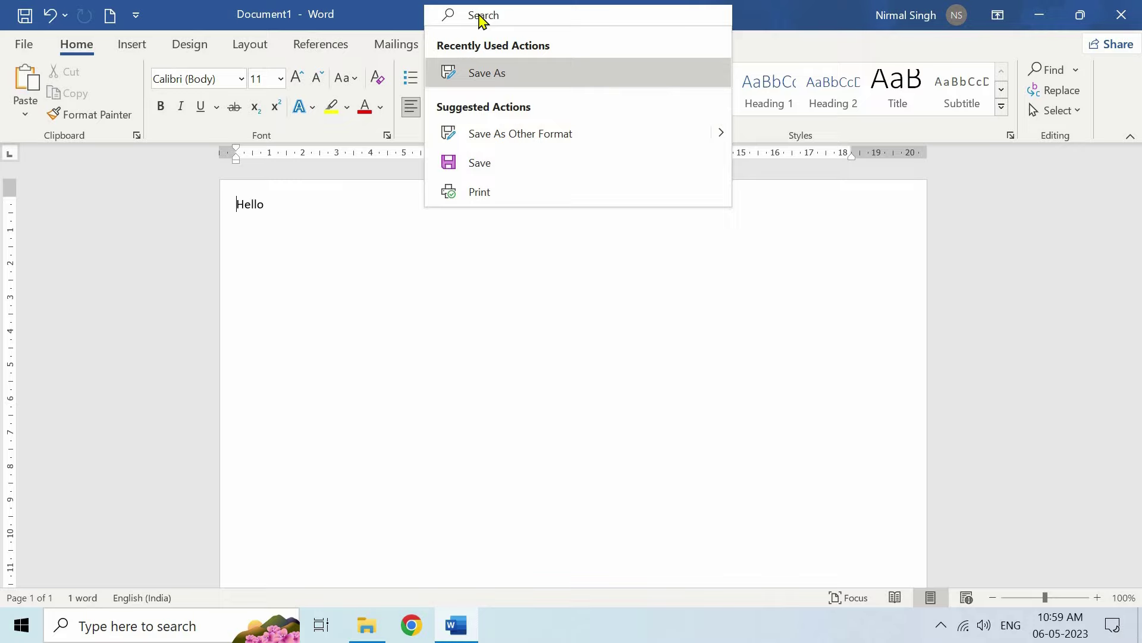
{"action": "type", "text": "save"}
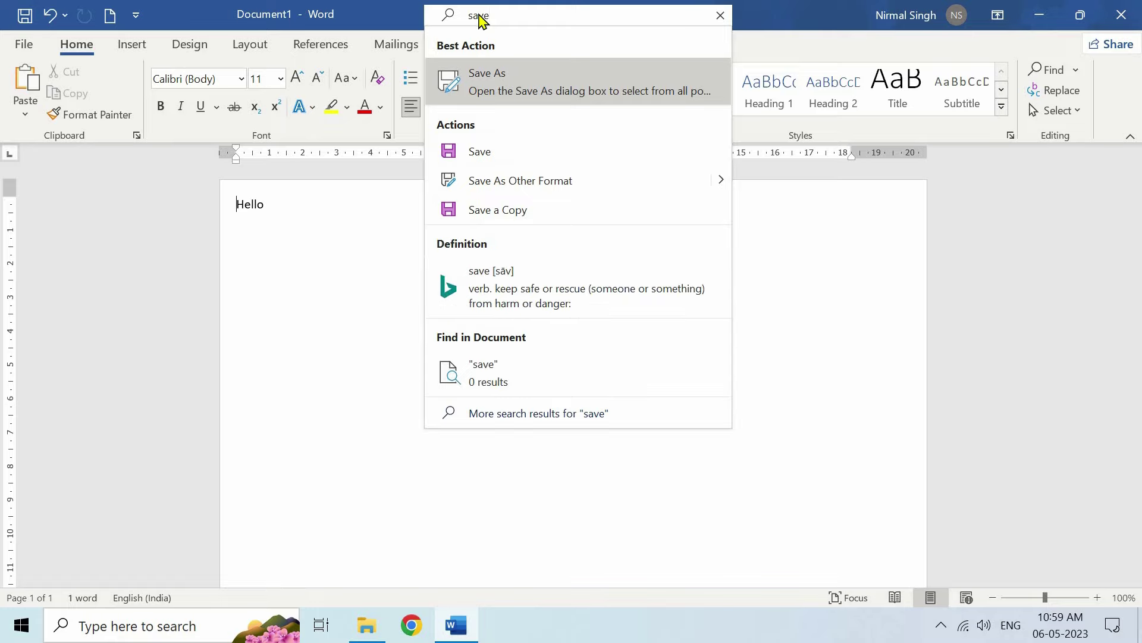
{"action": "left_click", "coordinate": [529, 89]}
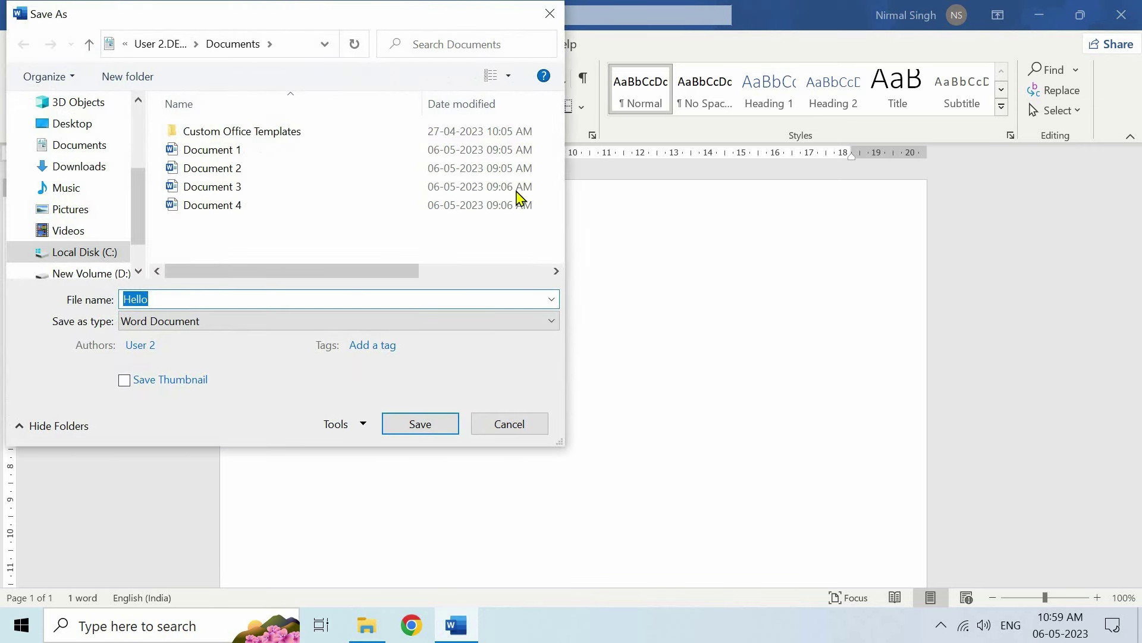
{"action": "left_click", "coordinate": [507, 425]}
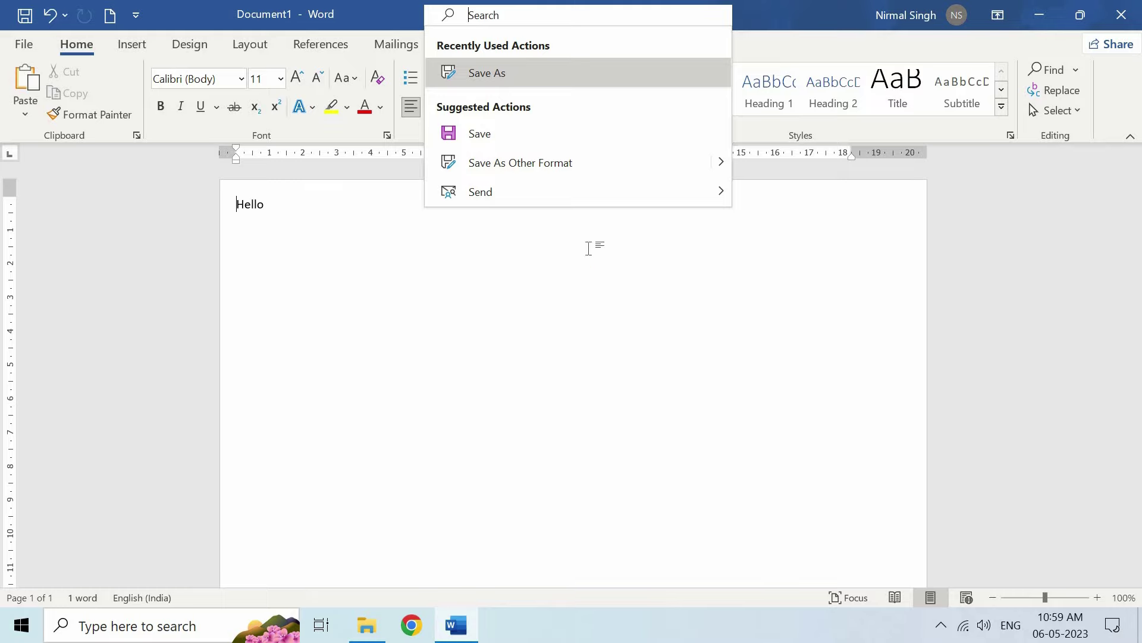
{"action": "key", "text": "Escape"}
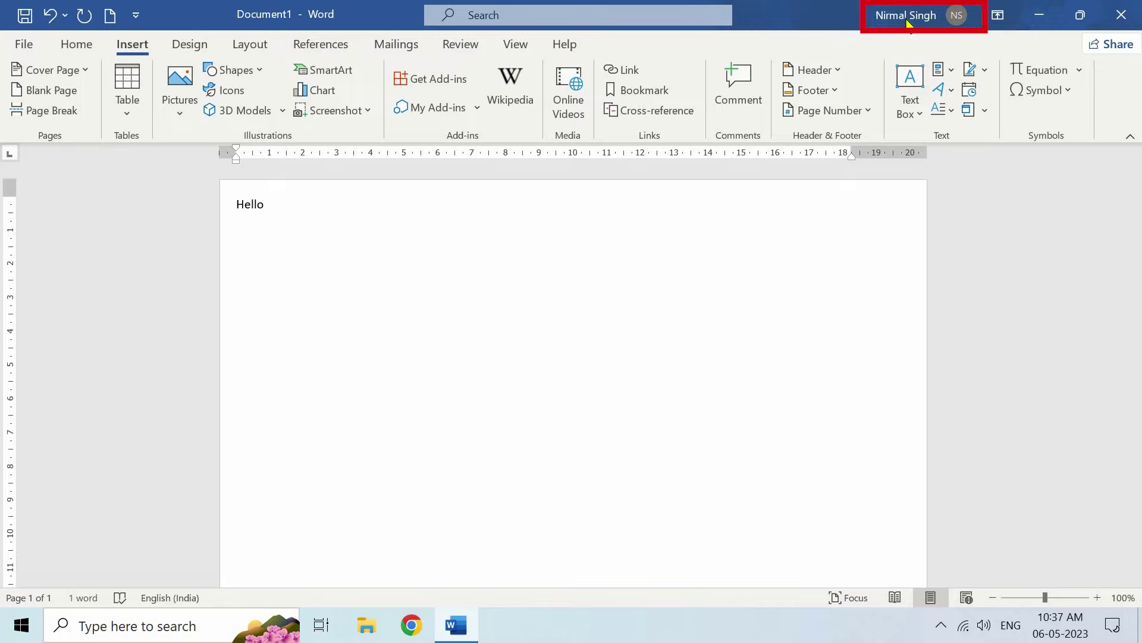
- View the signed-in account's details and sign-in options, then close them
{"action": "left_click", "coordinate": [960, 21]}
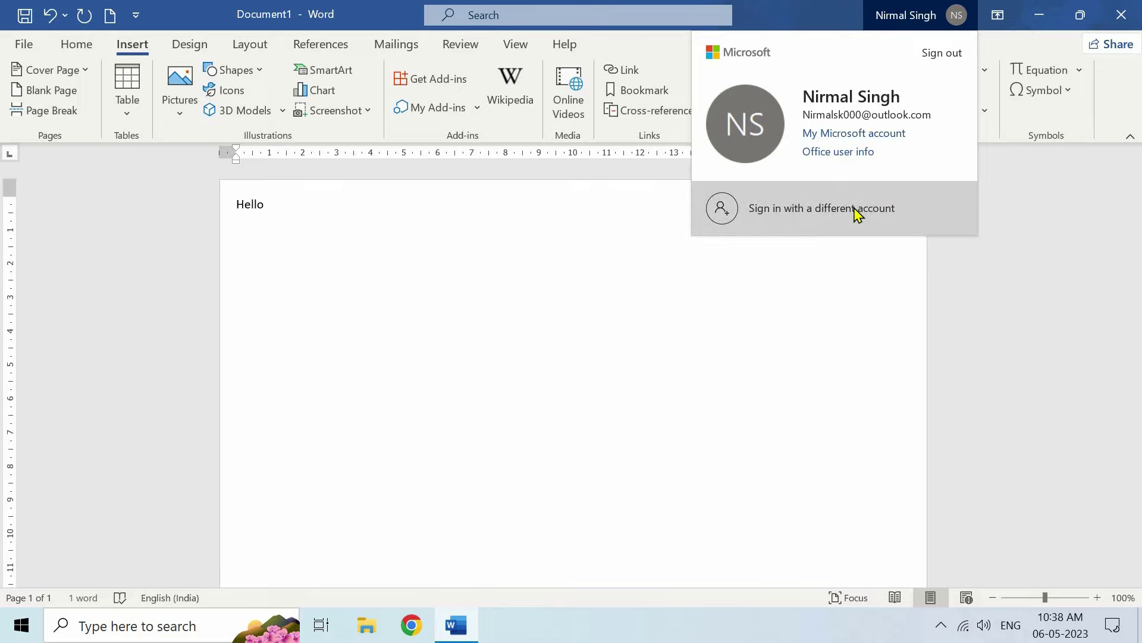
{"action": "left_click", "coordinate": [890, 237]}
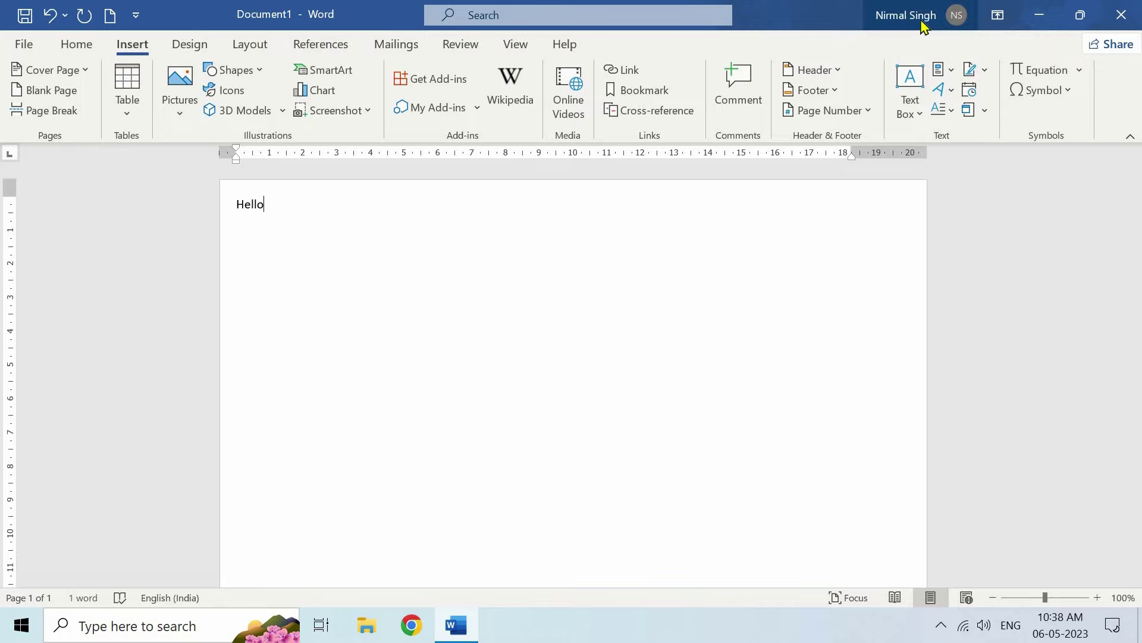
- Check the ribbon display options and set the ribbon to auto-hide
{"action": "left_click", "coordinate": [999, 18]}
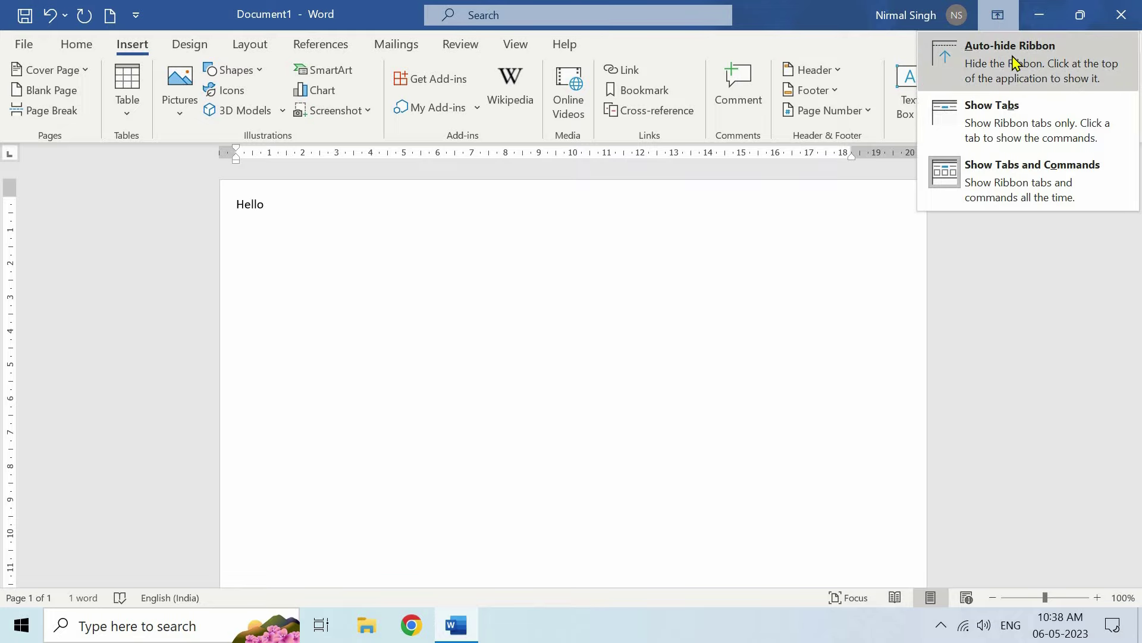
{"action": "left_click", "coordinate": [999, 15]}
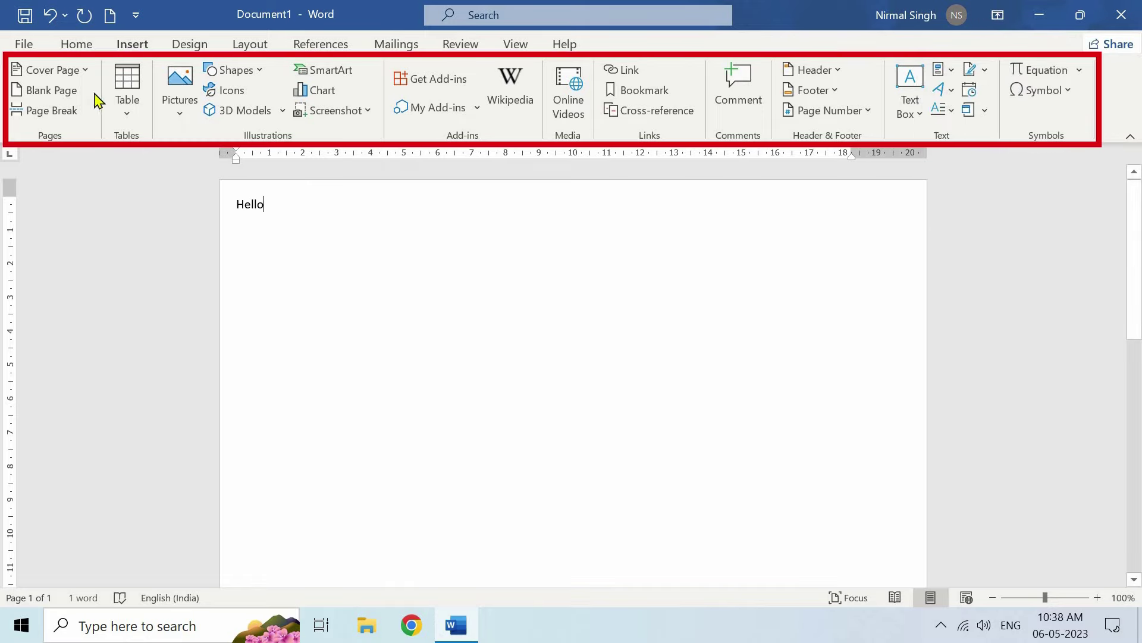
{"action": "left_click", "coordinate": [999, 15]}
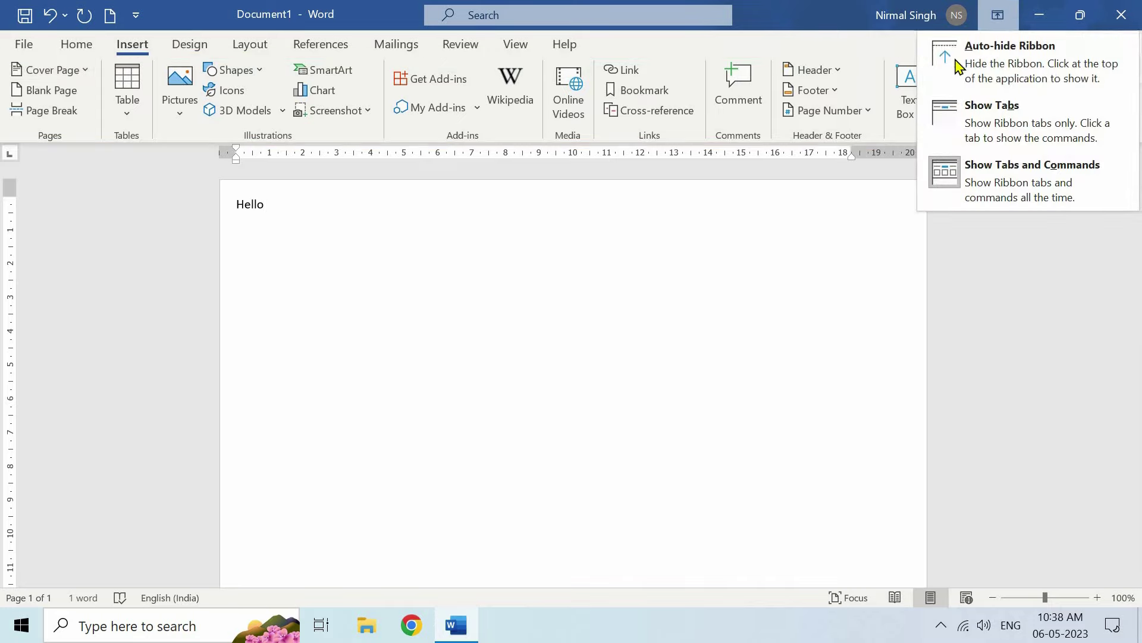
{"action": "left_click", "coordinate": [1011, 62]}
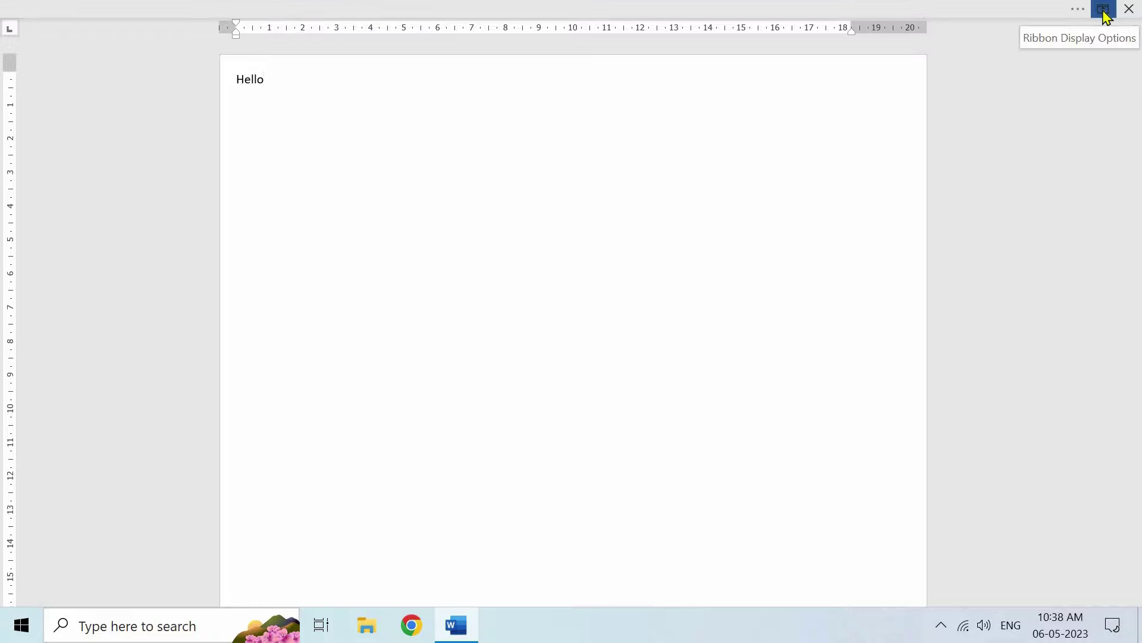
- Set the ribbon to show tabs only and look through the Home, Insert, Design and Layout commands
{"action": "left_click", "coordinate": [1104, 12]}
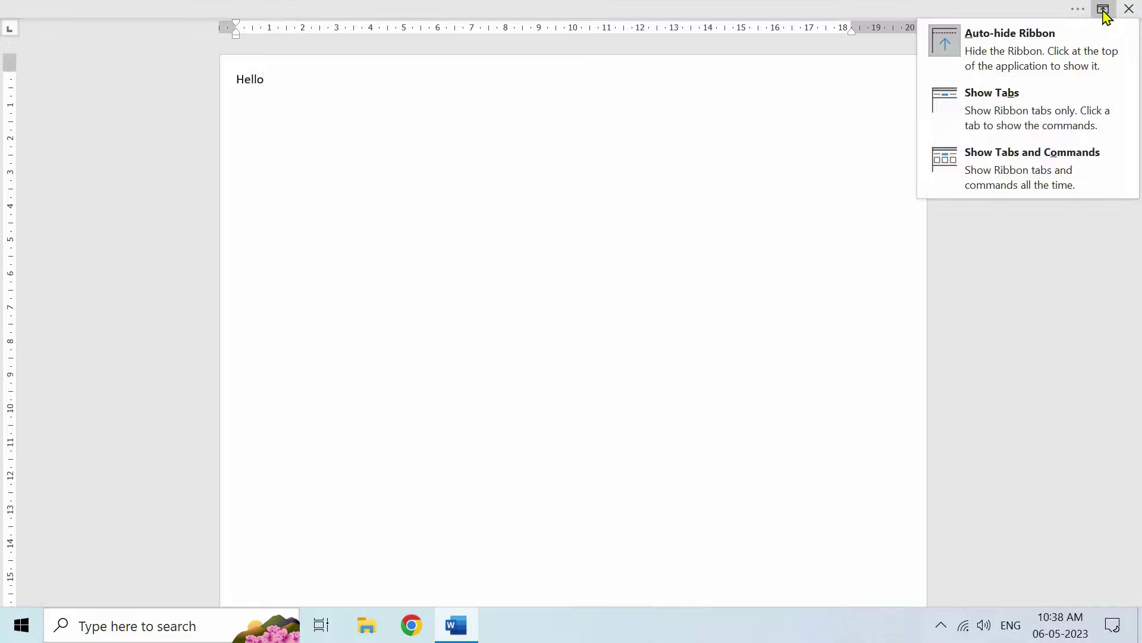
{"action": "left_click", "coordinate": [1031, 104]}
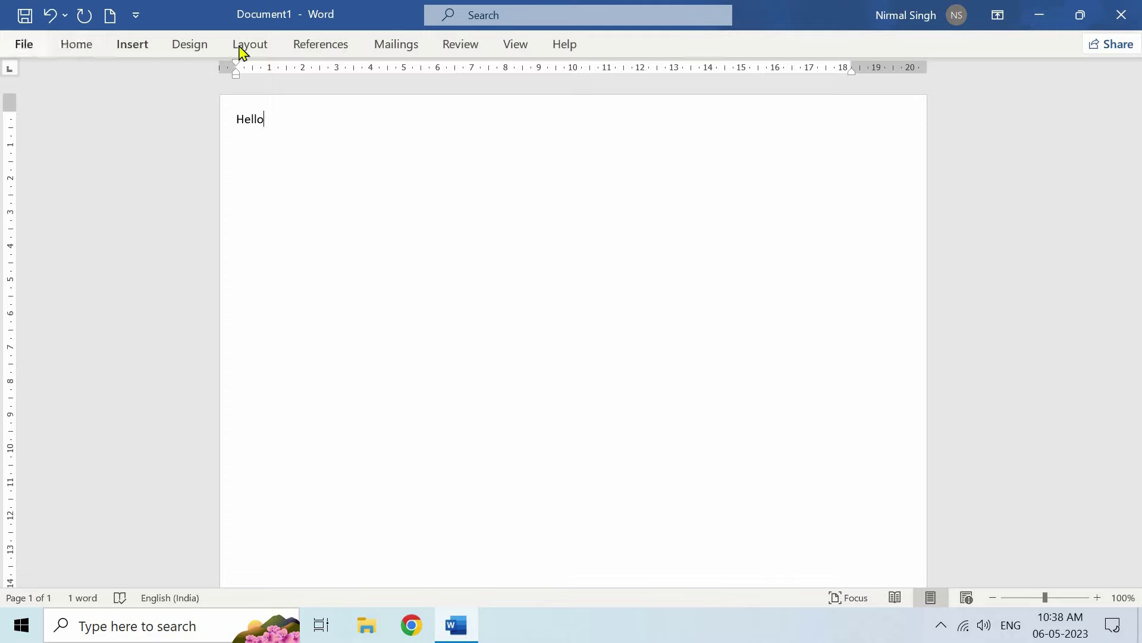
{"action": "left_click", "coordinate": [81, 46]}
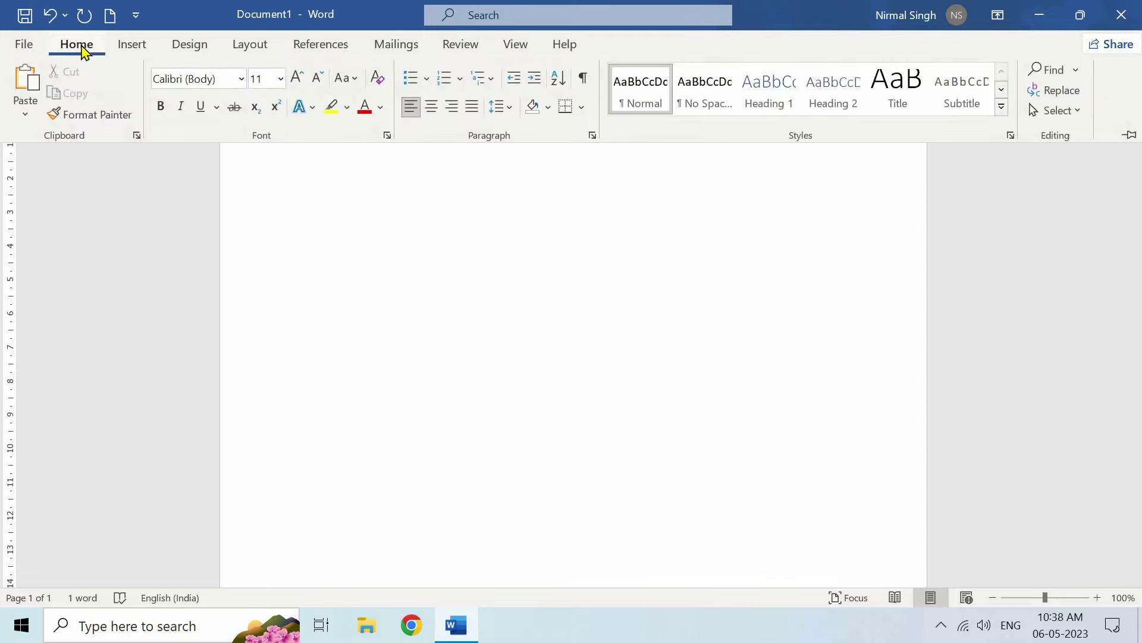
{"action": "left_click", "coordinate": [142, 50]}
{"action": "left_click", "coordinate": [188, 50]}
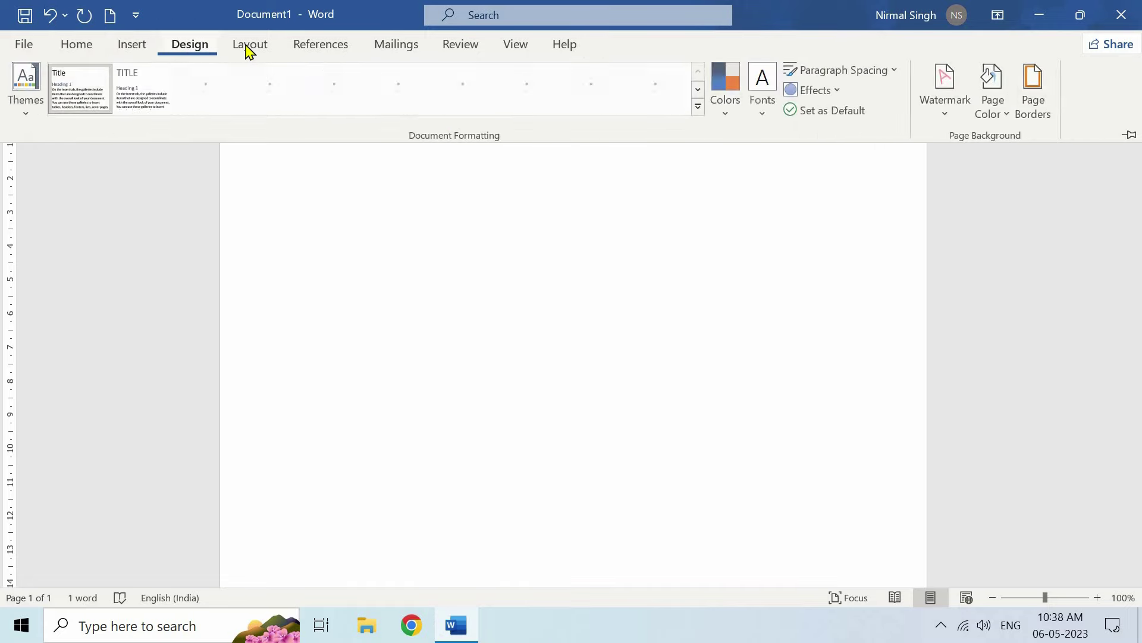
{"action": "left_click", "coordinate": [249, 50]}
{"action": "left_click", "coordinate": [84, 50]}
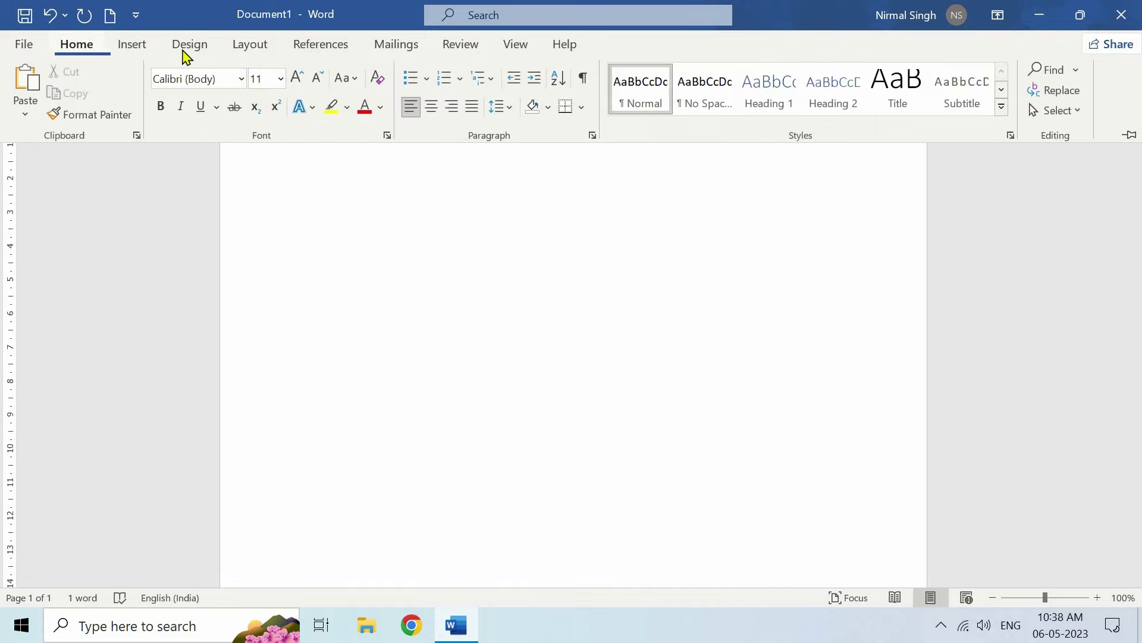
- Set the ribbon to show both tabs and commands all the time
{"action": "left_click", "coordinate": [997, 15]}
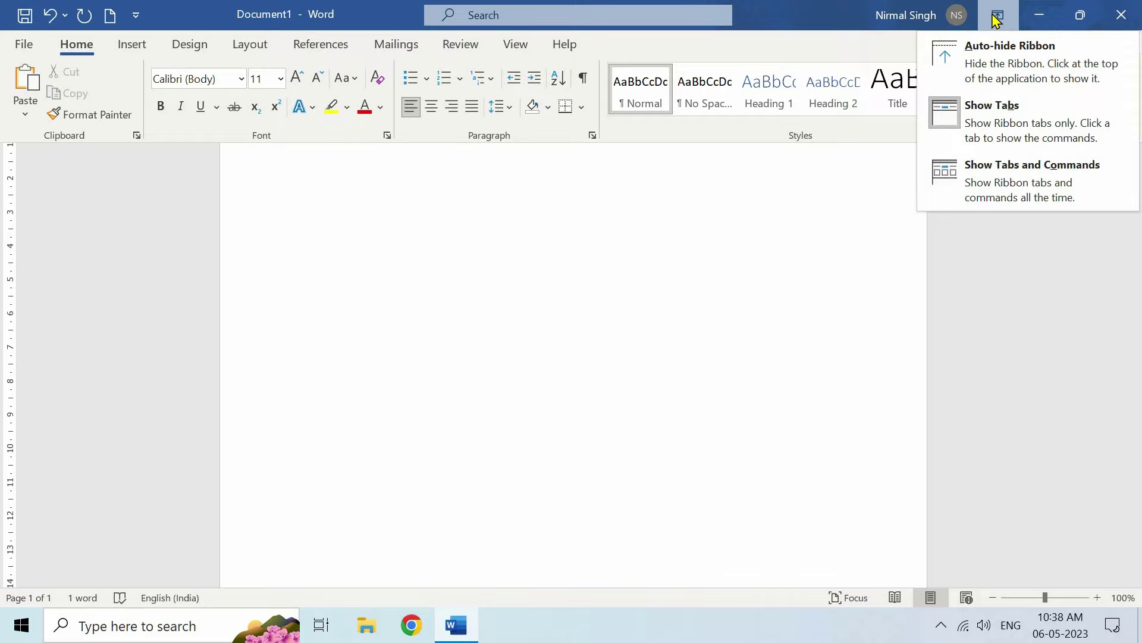
{"action": "left_click", "coordinate": [1015, 177]}
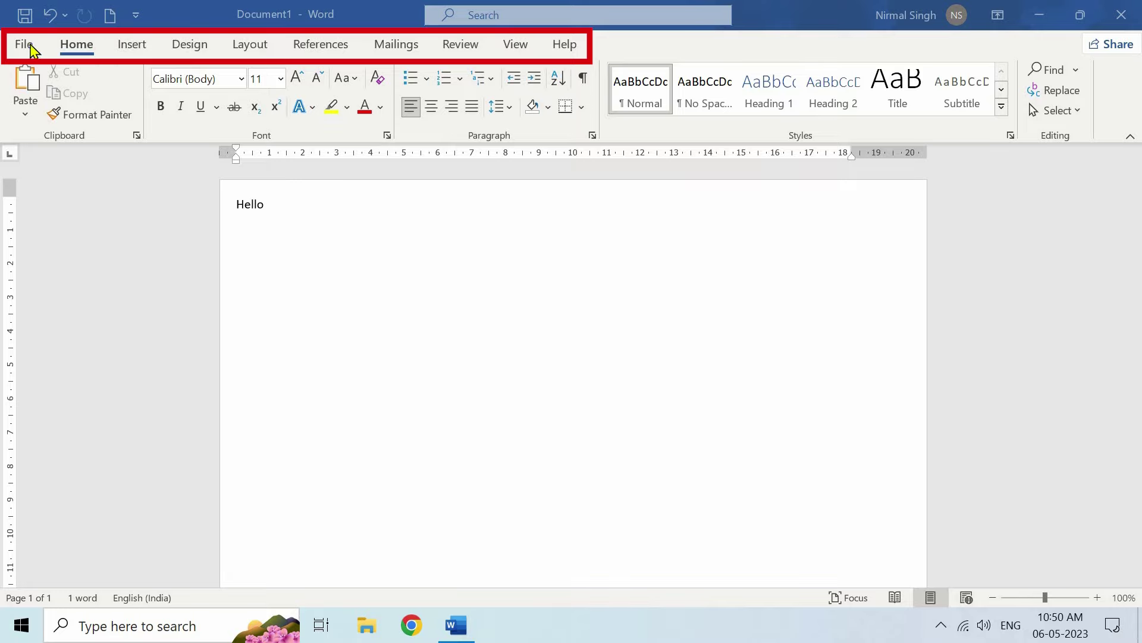
- Look at the Insert and Design commands on the ribbon, then return to the Home commands
{"action": "left_click", "coordinate": [133, 48]}
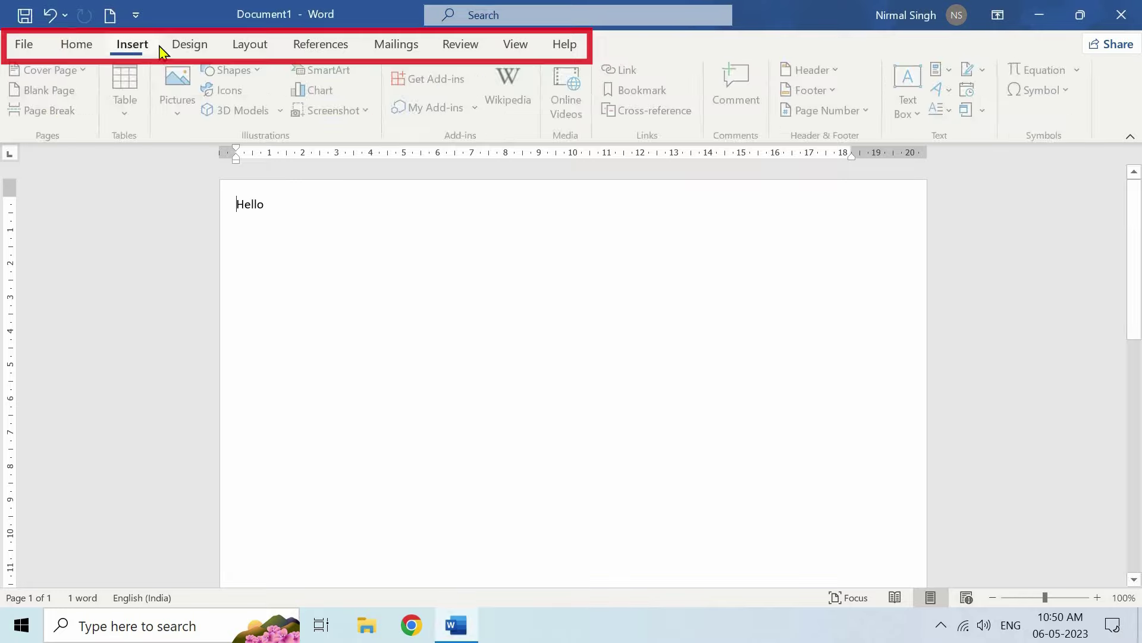
{"action": "left_click", "coordinate": [191, 47]}
{"action": "left_click", "coordinate": [84, 47]}
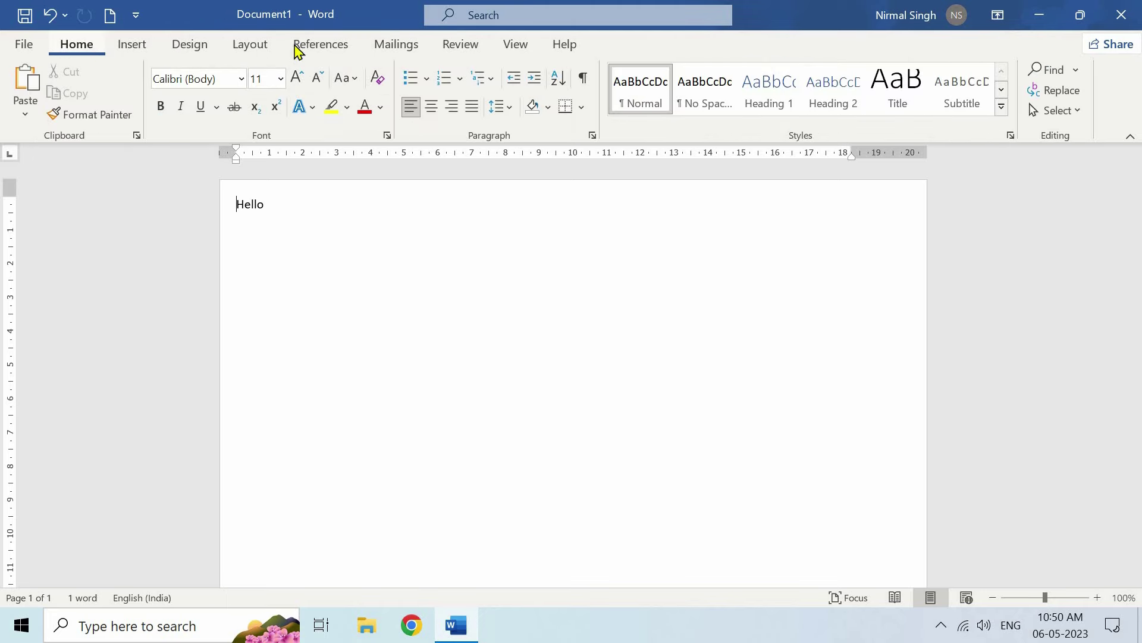
- View the document's sharing options and close them
{"action": "left_click", "coordinate": [1111, 48]}
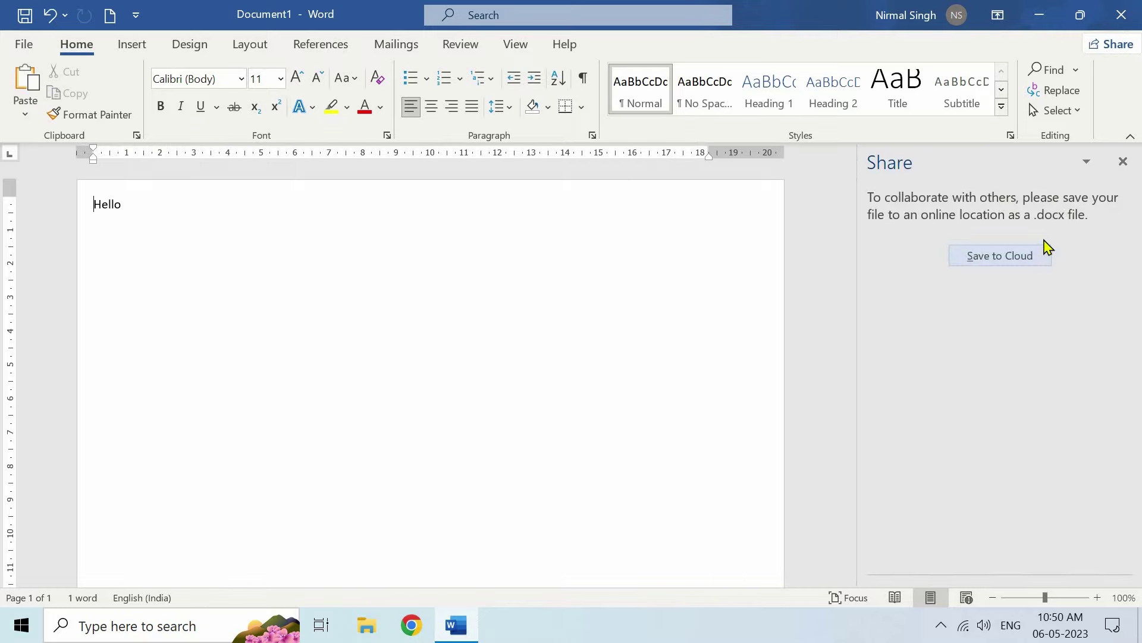
{"action": "left_click", "coordinate": [1122, 162]}
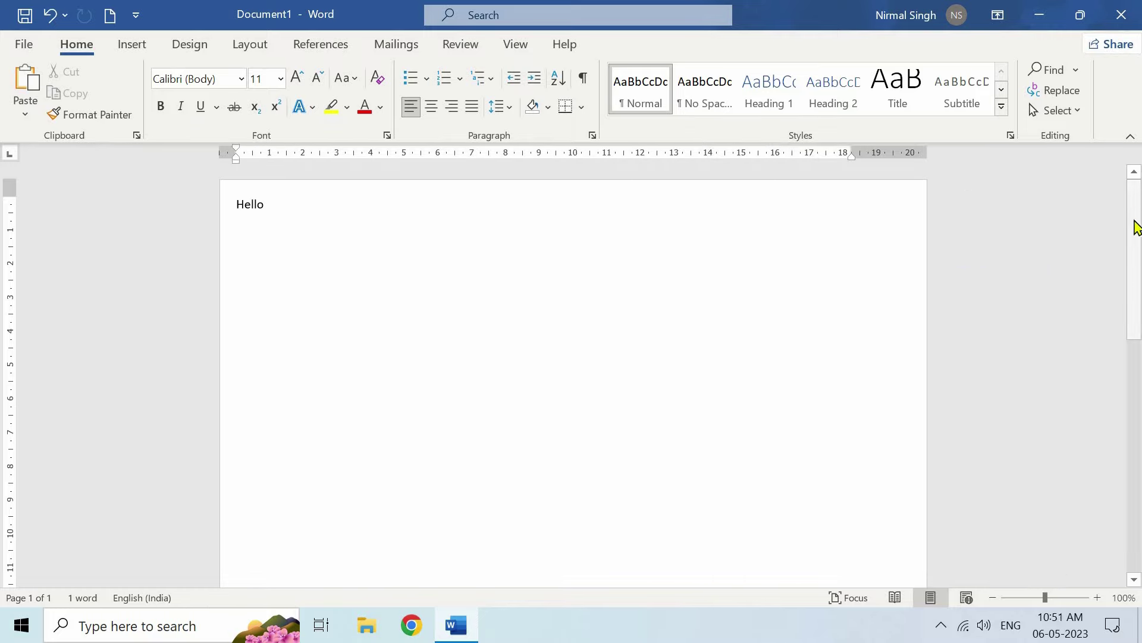
{"action": "mouse_move", "coordinate": [1133, 243]}
{"action": "left_mouse_down"}
{"action": "mouse_move", "coordinate": [1138, 467]}
{"action": "mouse_move", "coordinate": [1138, 255]}
{"action": "left_mouse_up"}
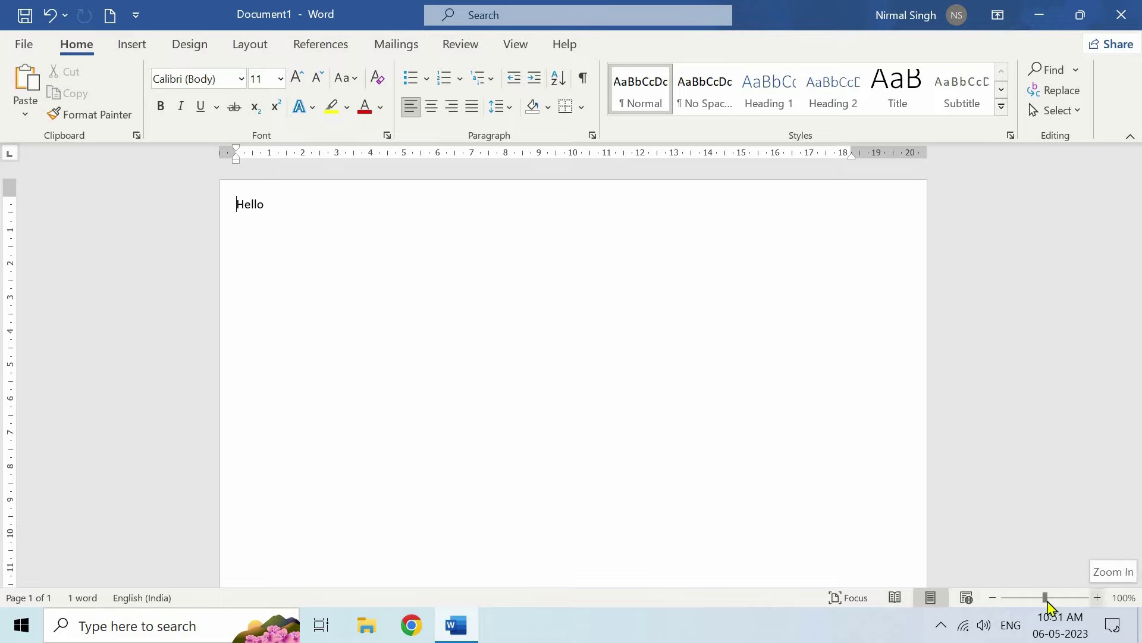
- Zoom the document in by increments to 120%, and return it to 100%
{"action": "left_click", "coordinate": [1097, 598]}
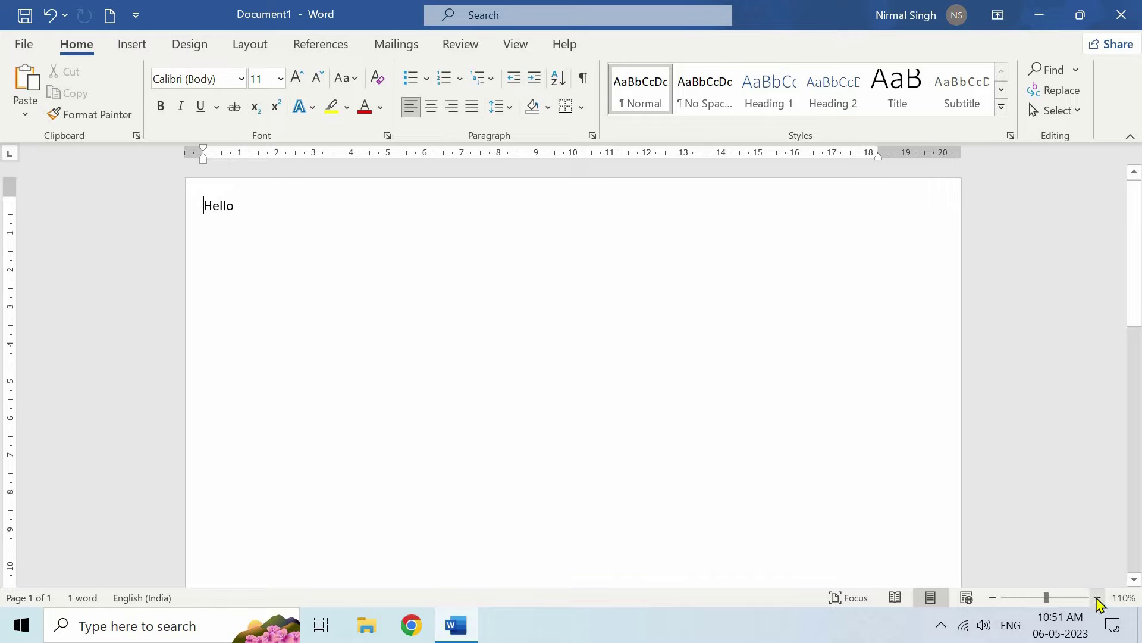
{"action": "left_click", "coordinate": [1098, 597]}
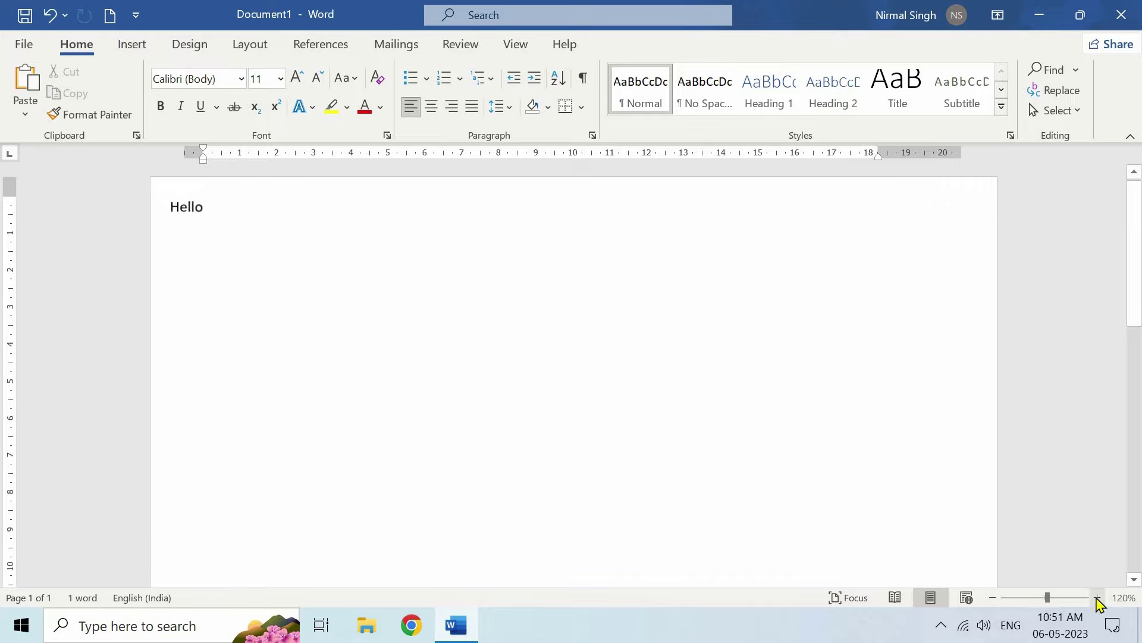
{"action": "left_click", "coordinate": [994, 597]}
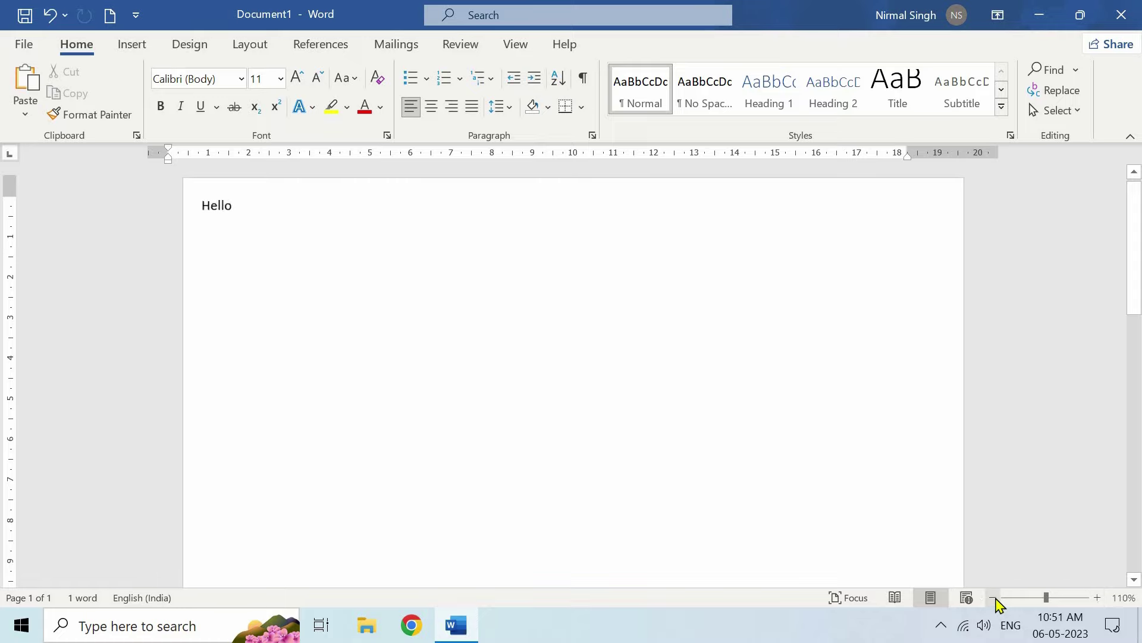
{"action": "left_click", "coordinate": [995, 597]}
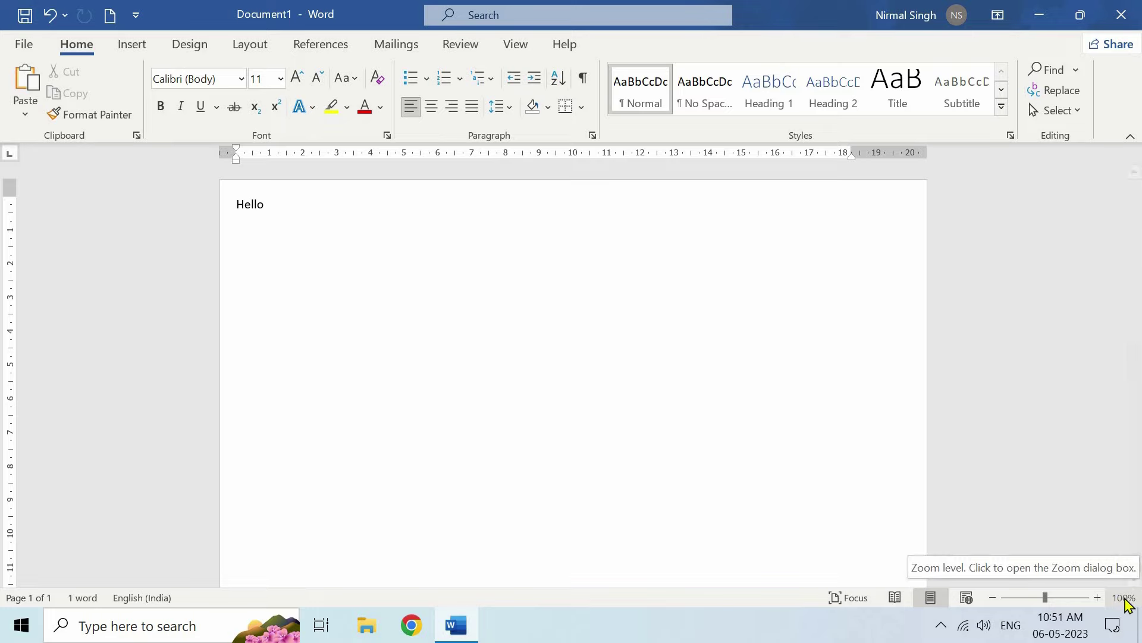
- View the preset zoom levels in the Zoom dialog and close it without applying a change
{"action": "left_click", "coordinate": [1125, 599]}
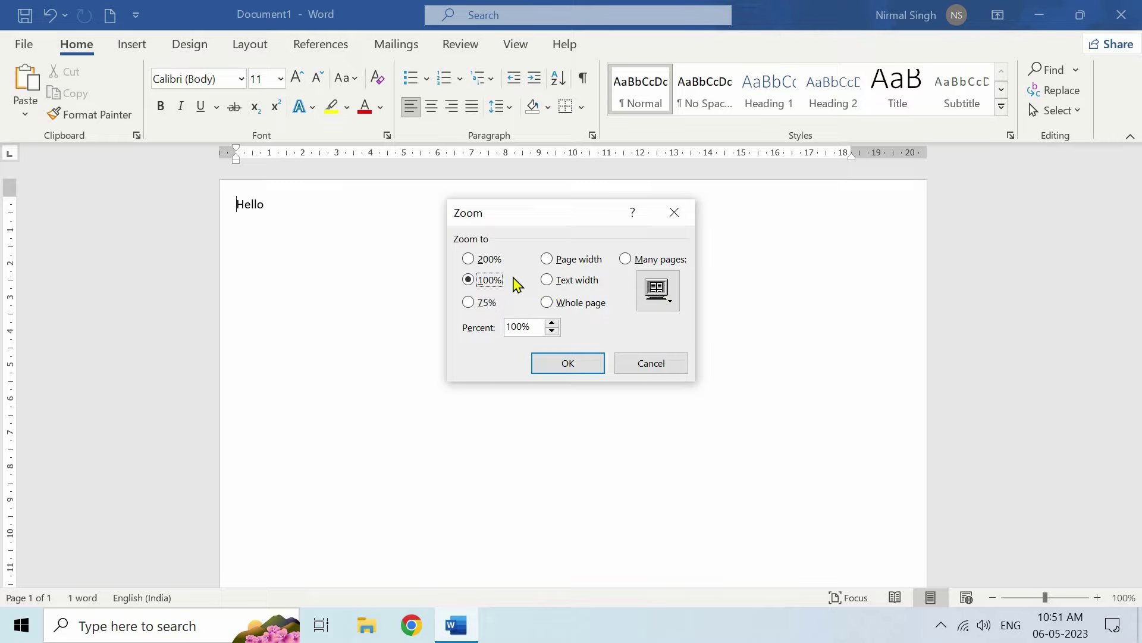
{"action": "left_click", "coordinate": [469, 260]}
{"action": "left_click", "coordinate": [469, 279]}
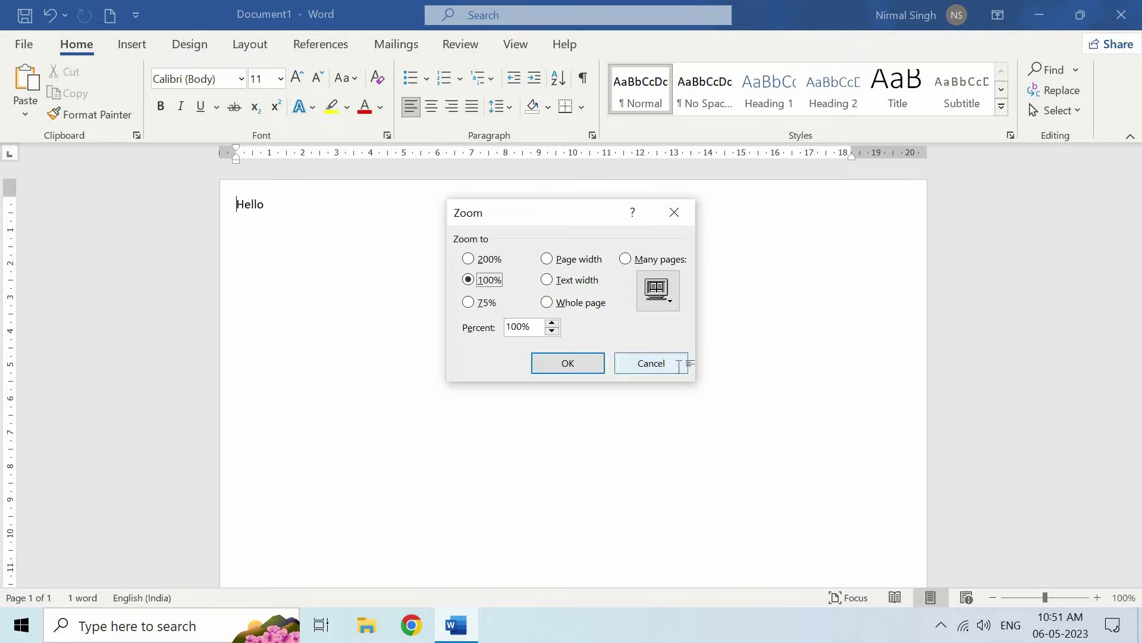
{"action": "left_click", "coordinate": [679, 364]}
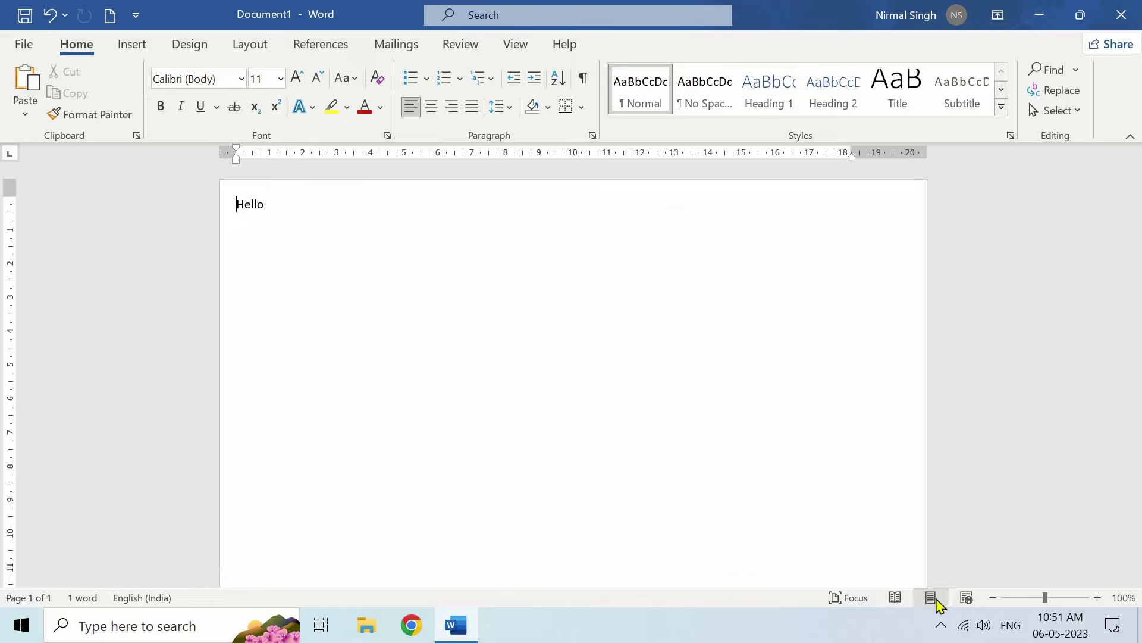
- View the document in Web Layout and in Read Mode, returning to Print Layout after each
{"action": "left_click", "coordinate": [973, 602]}
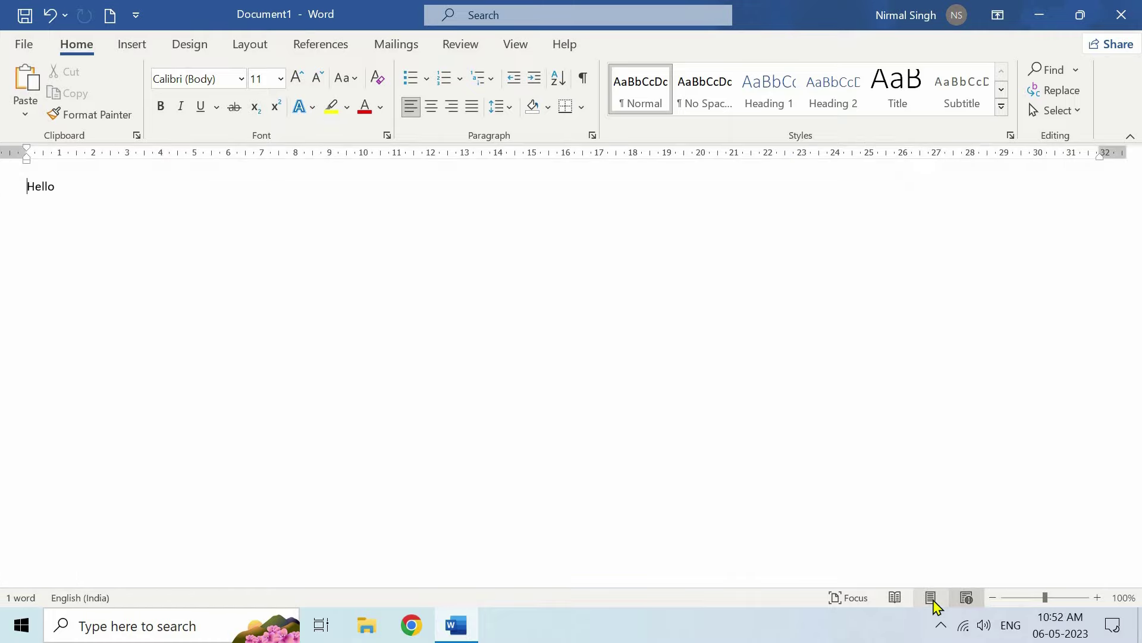
{"action": "left_click", "coordinate": [932, 598]}
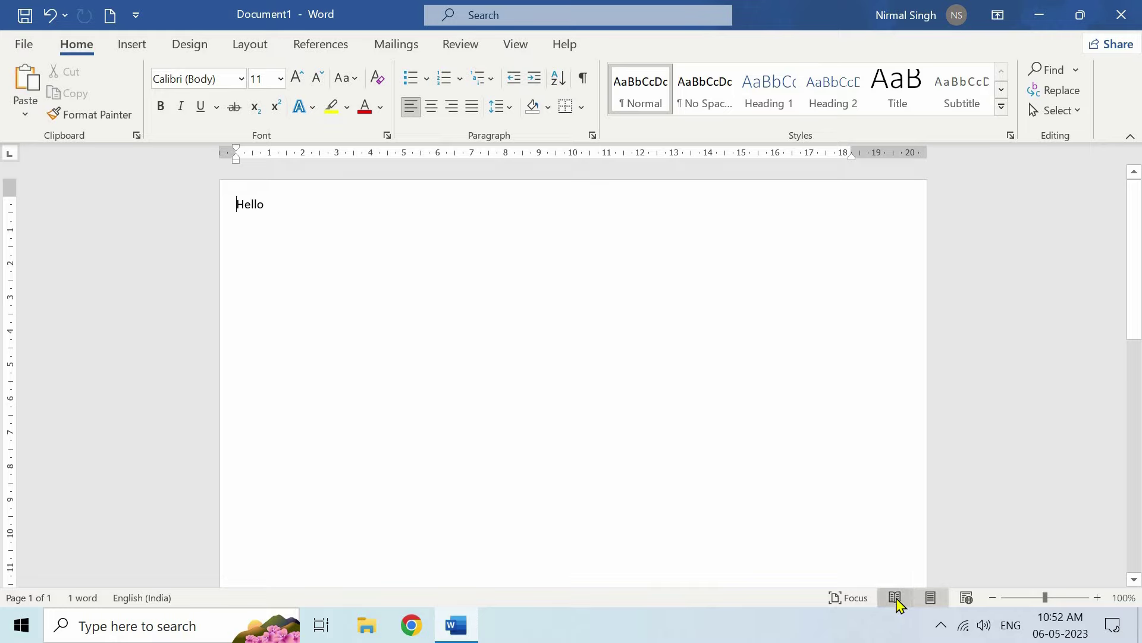
{"action": "left_click", "coordinate": [897, 599]}
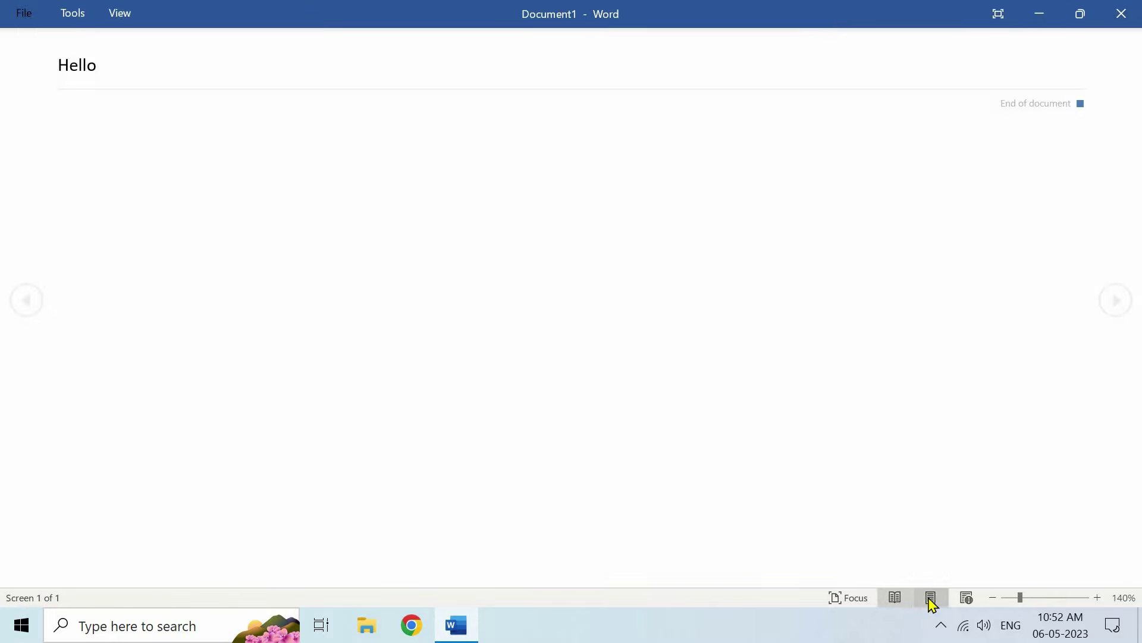
{"action": "left_click", "coordinate": [931, 600]}
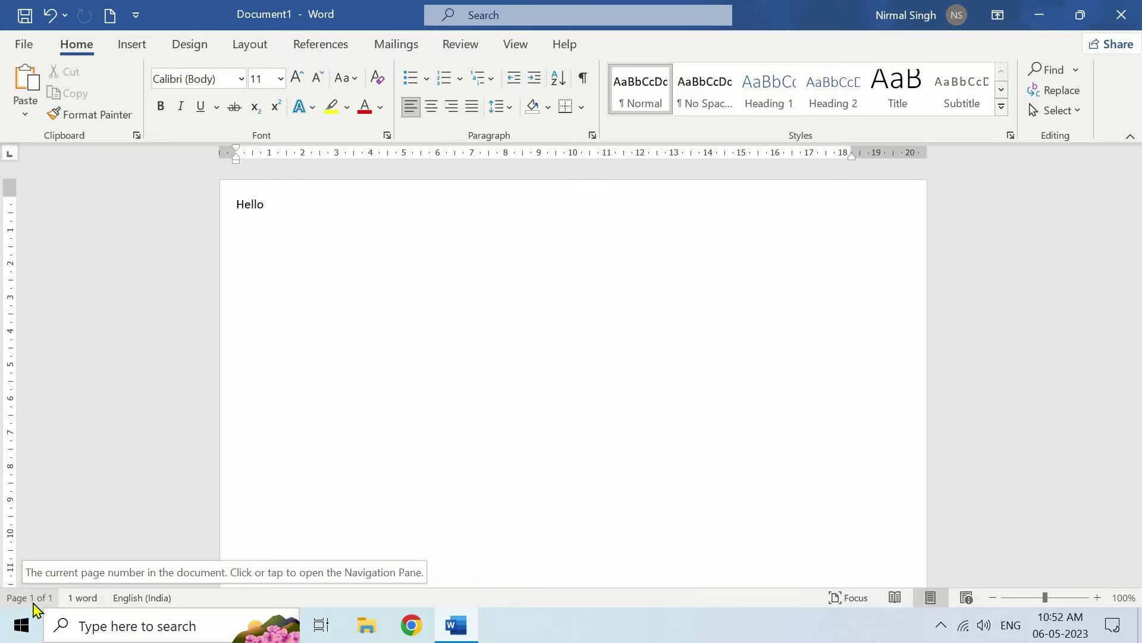
- View the proofing language options for the document and close them without changes
{"action": "left_click", "coordinate": [141, 597]}
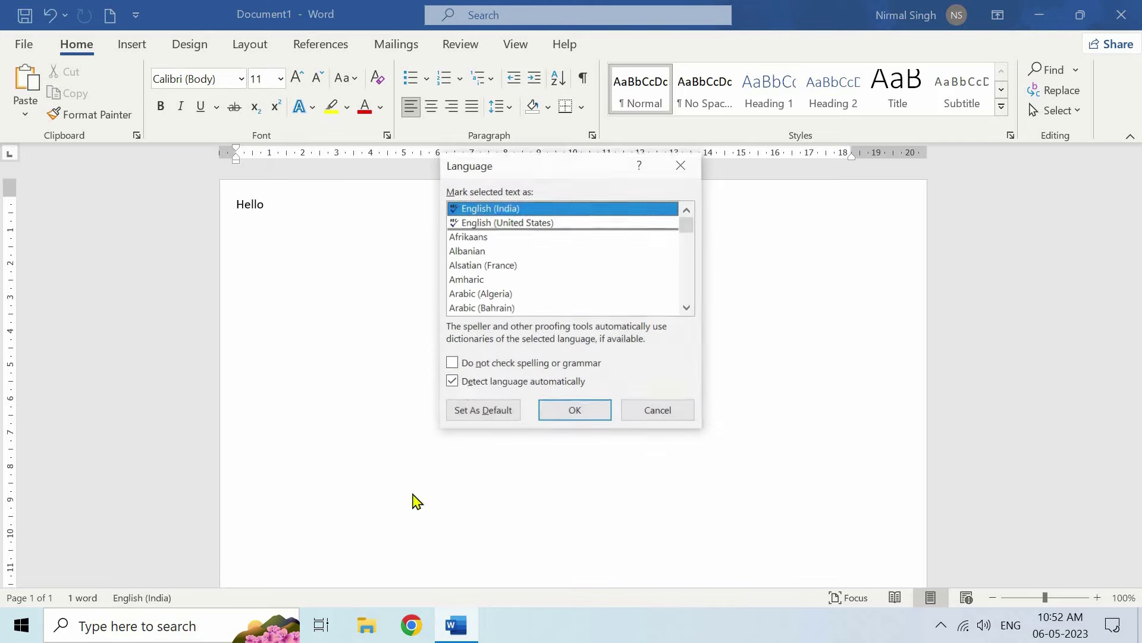
{"action": "left_click", "coordinate": [661, 417]}
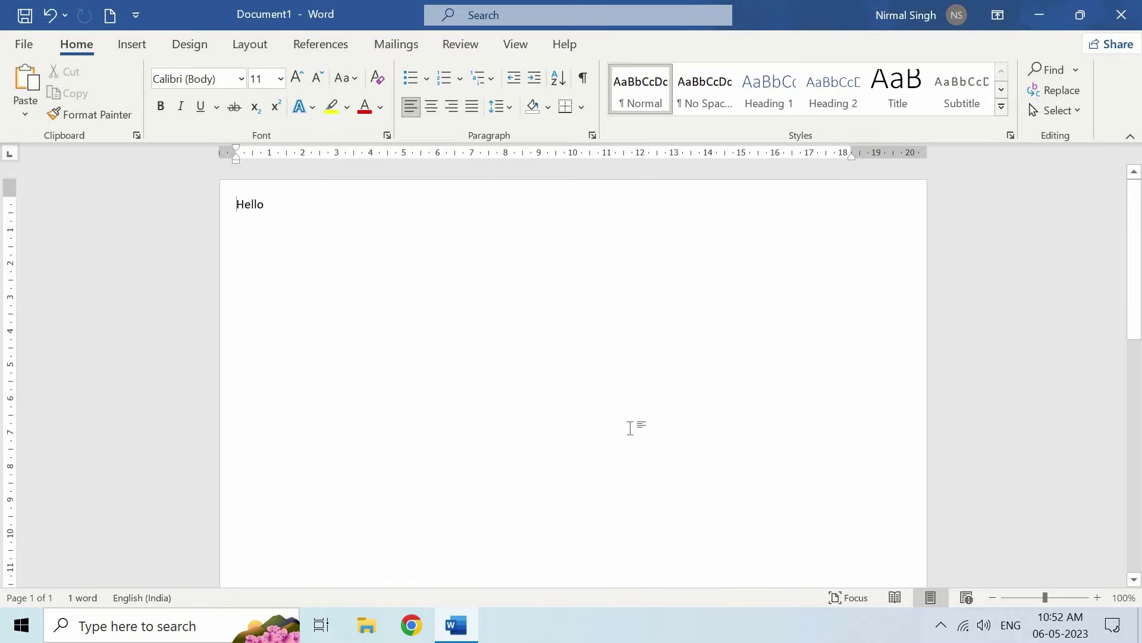